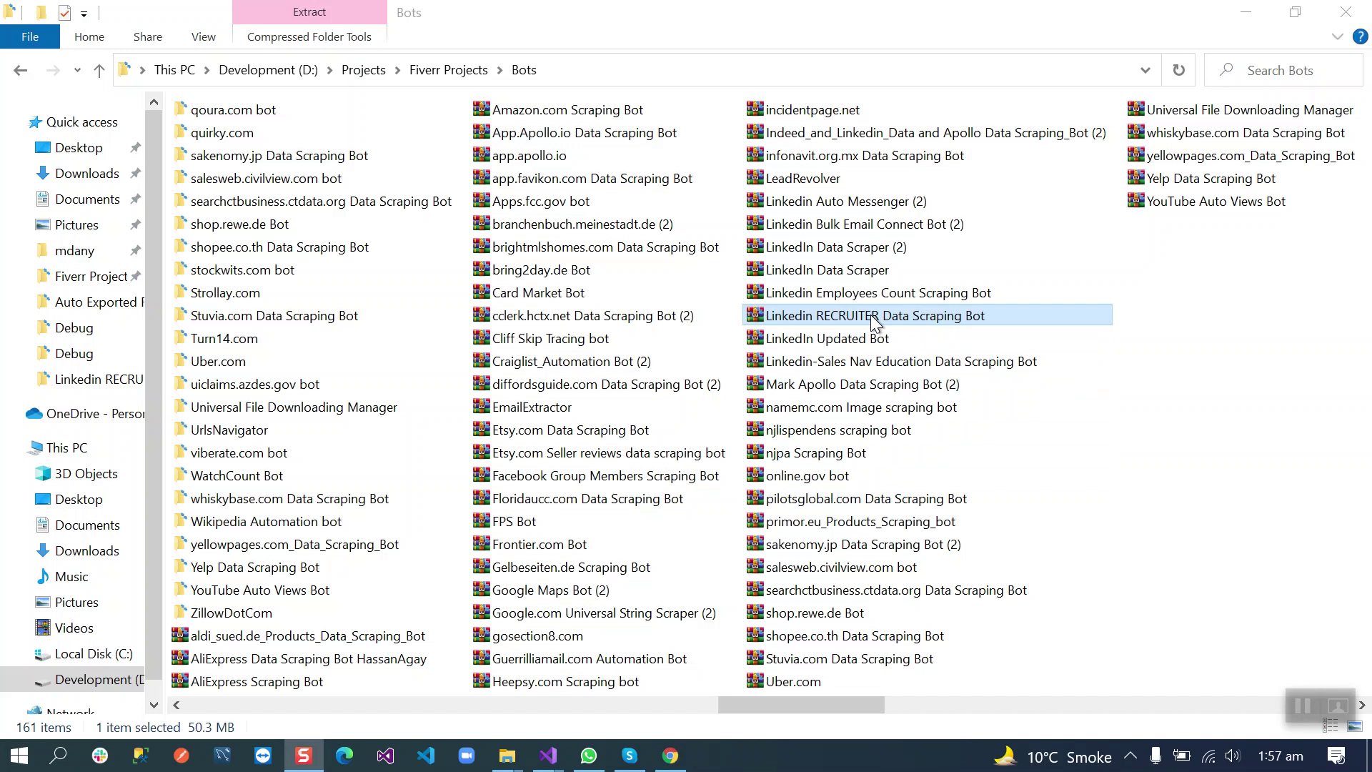
Step: Extract the bot archive to 'Linkedin RECRUITER Data Scraping Bot\' and select the new folder
{"action": "right_click", "coordinate": [788, 314]}
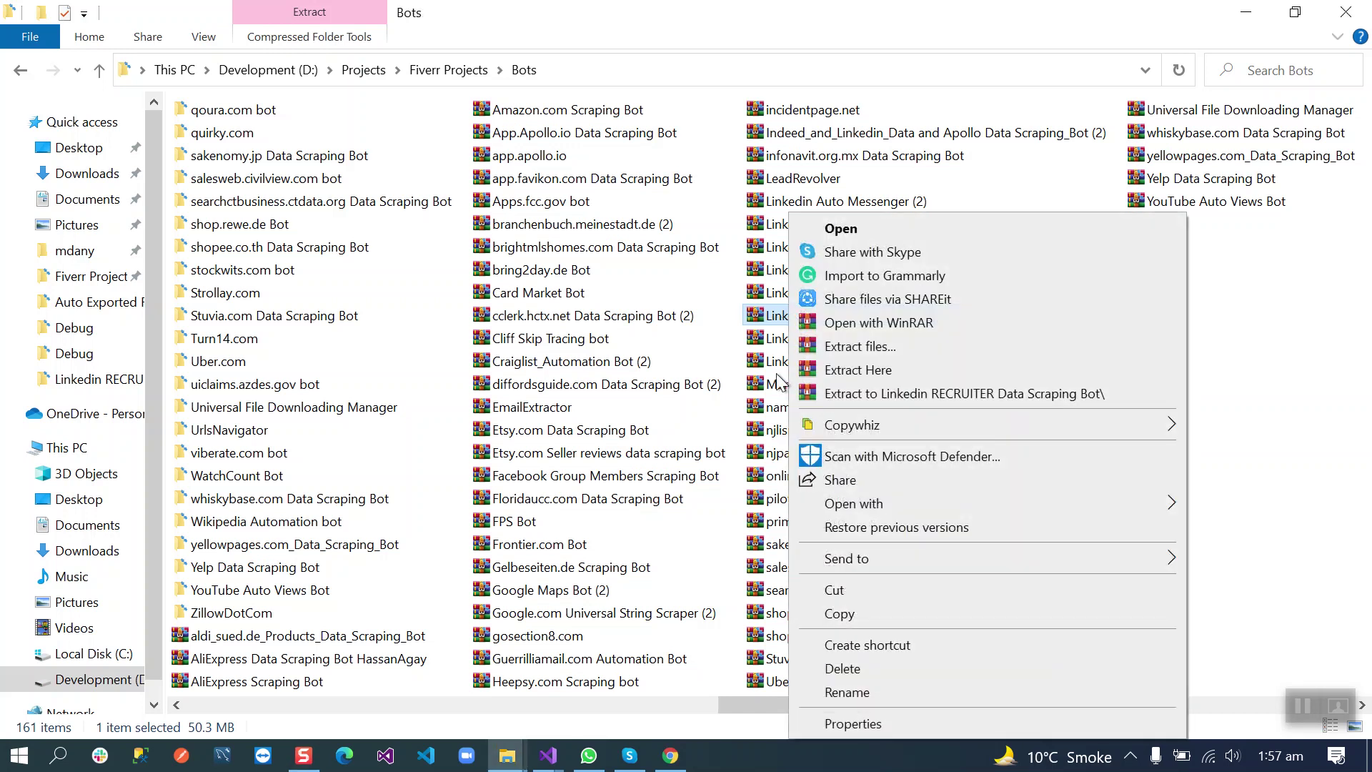
{"action": "left_click", "coordinate": [879, 393]}
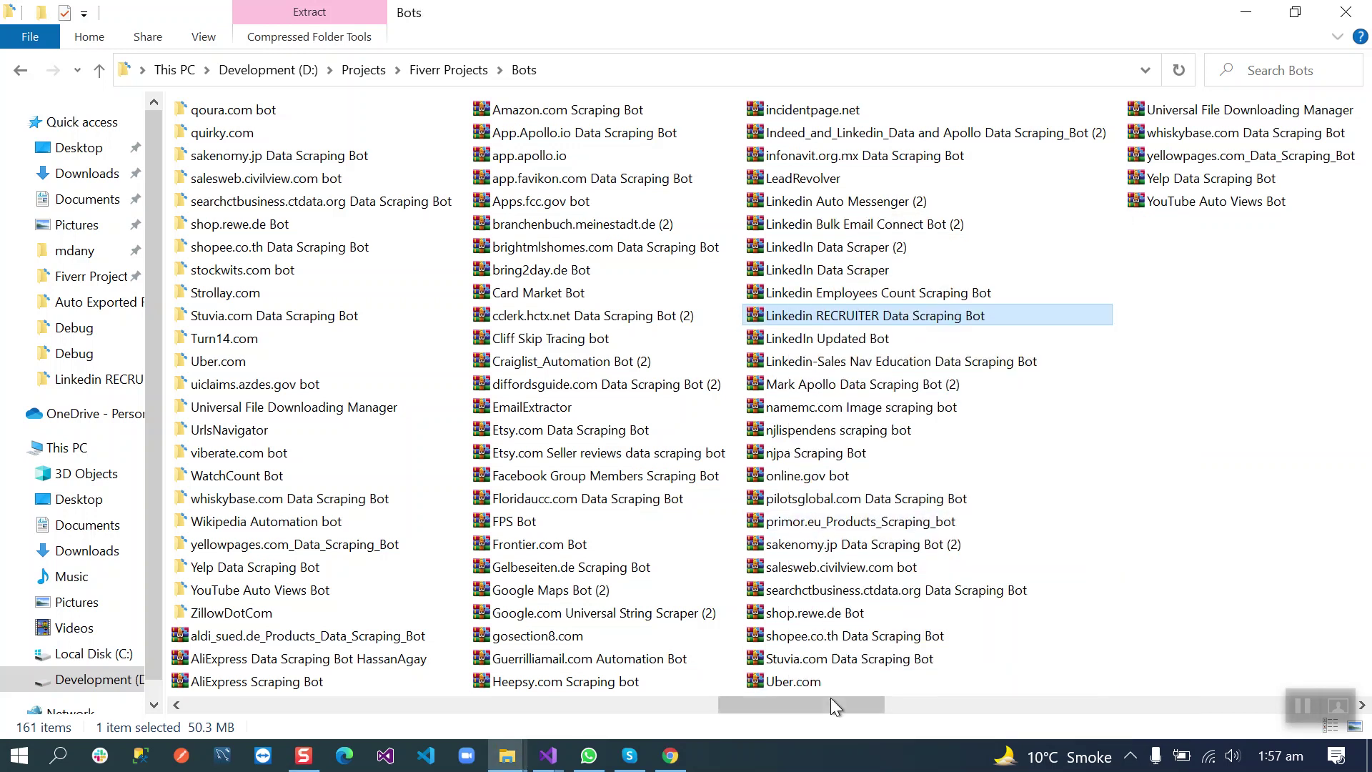
{"action": "left_click_drag", "start_coordinate": [831, 700], "coordinate": [526, 698]}
{"action": "left_click", "coordinate": [651, 296]}
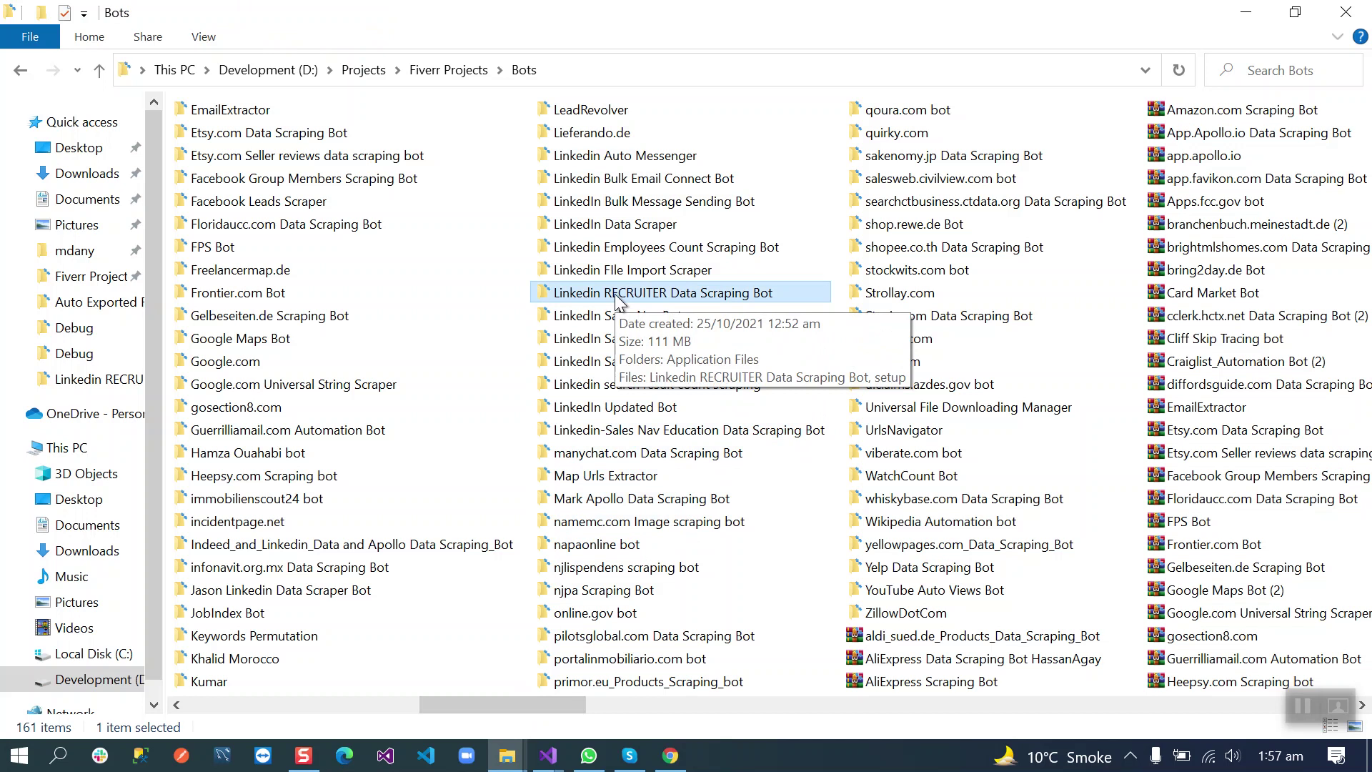
Step: Go into Application Files > Bot_1_0_0_4 and open the Keywords file in Notepad
{"action": "double_click", "coordinate": [616, 298]}
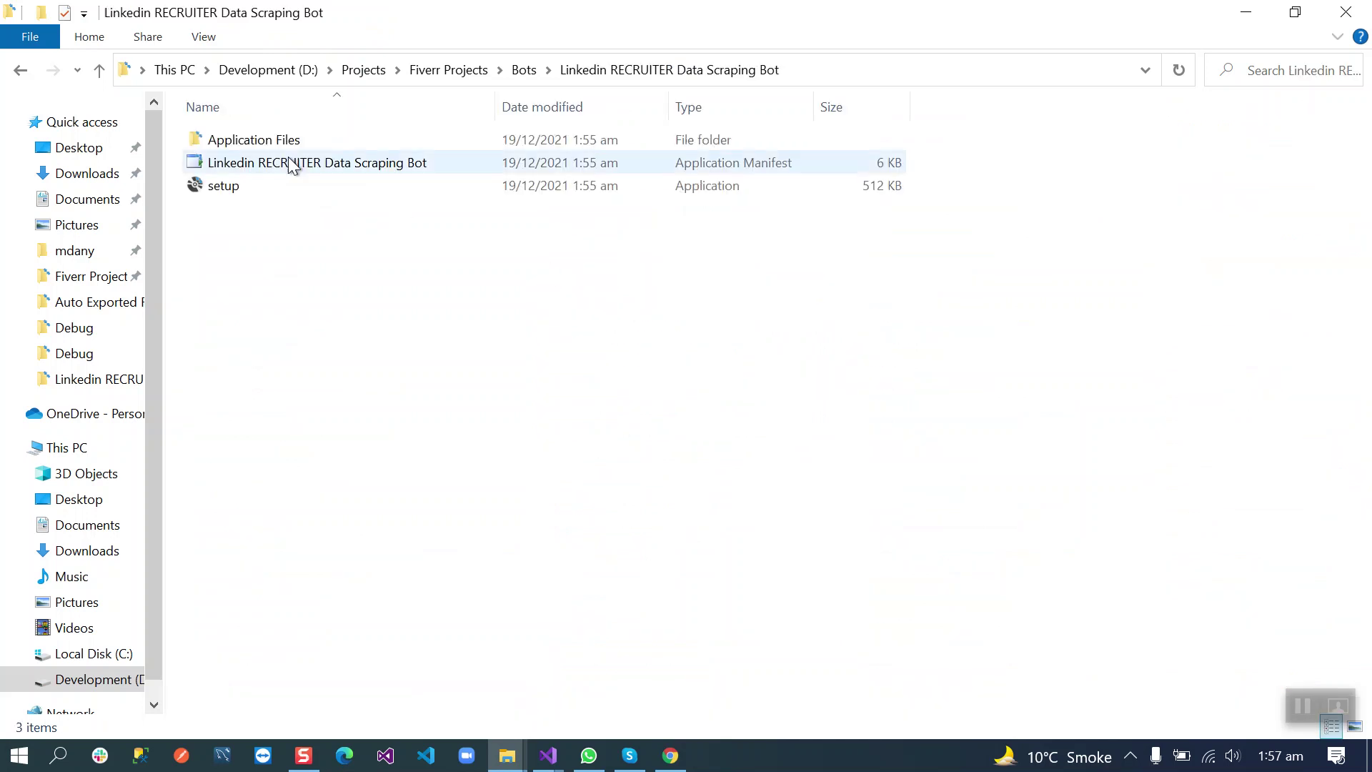
{"action": "double_click", "coordinate": [251, 140]}
{"action": "double_click", "coordinate": [251, 140]}
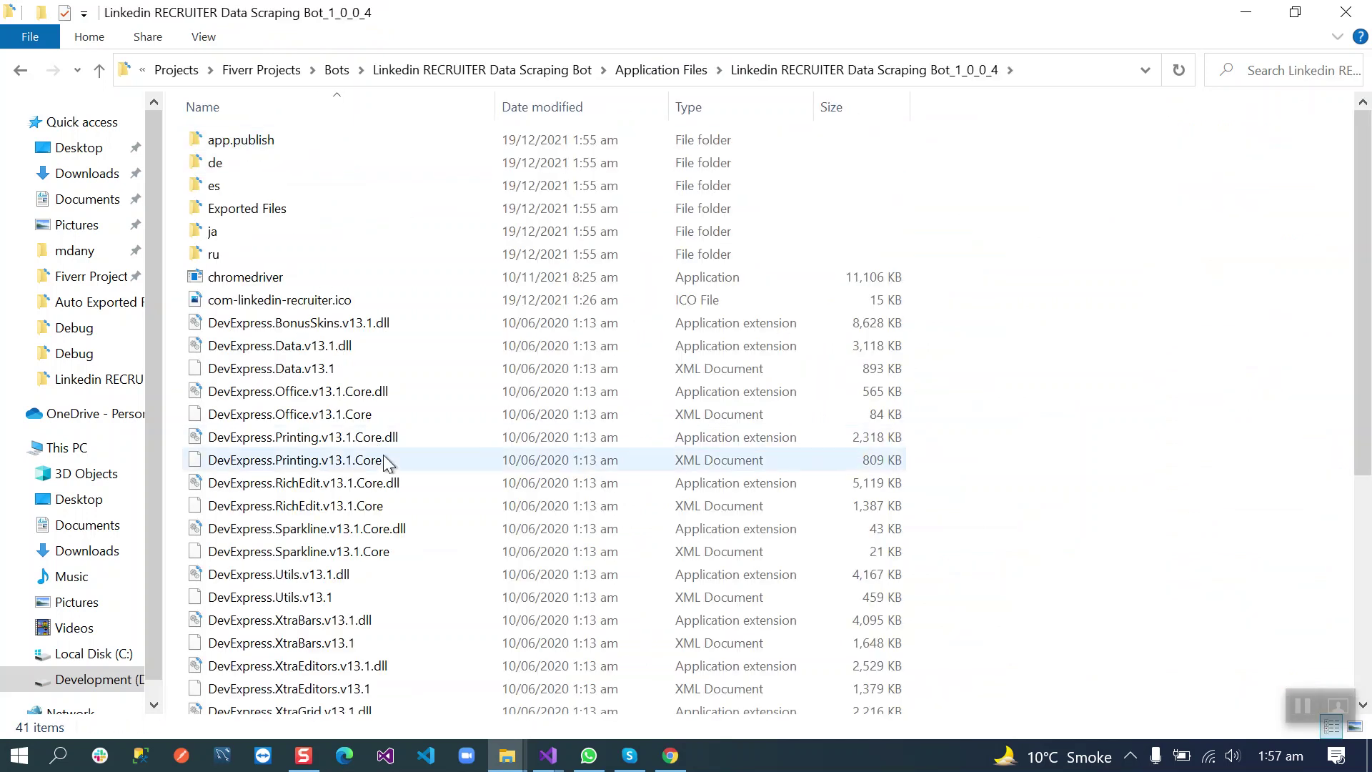
{"action": "scroll", "coordinate": [384, 455], "scroll_direction": "down", "scroll_amount": 5}
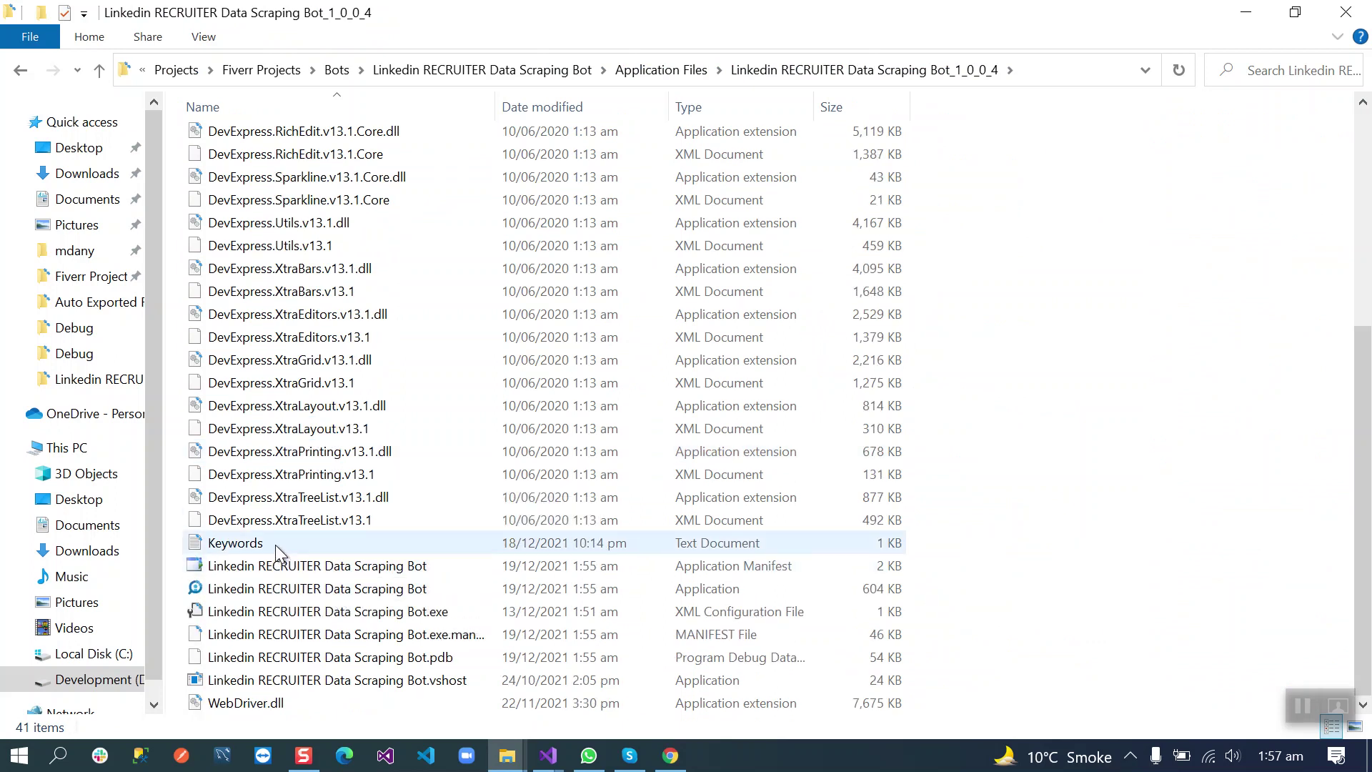
{"action": "left_click", "coordinate": [276, 545]}
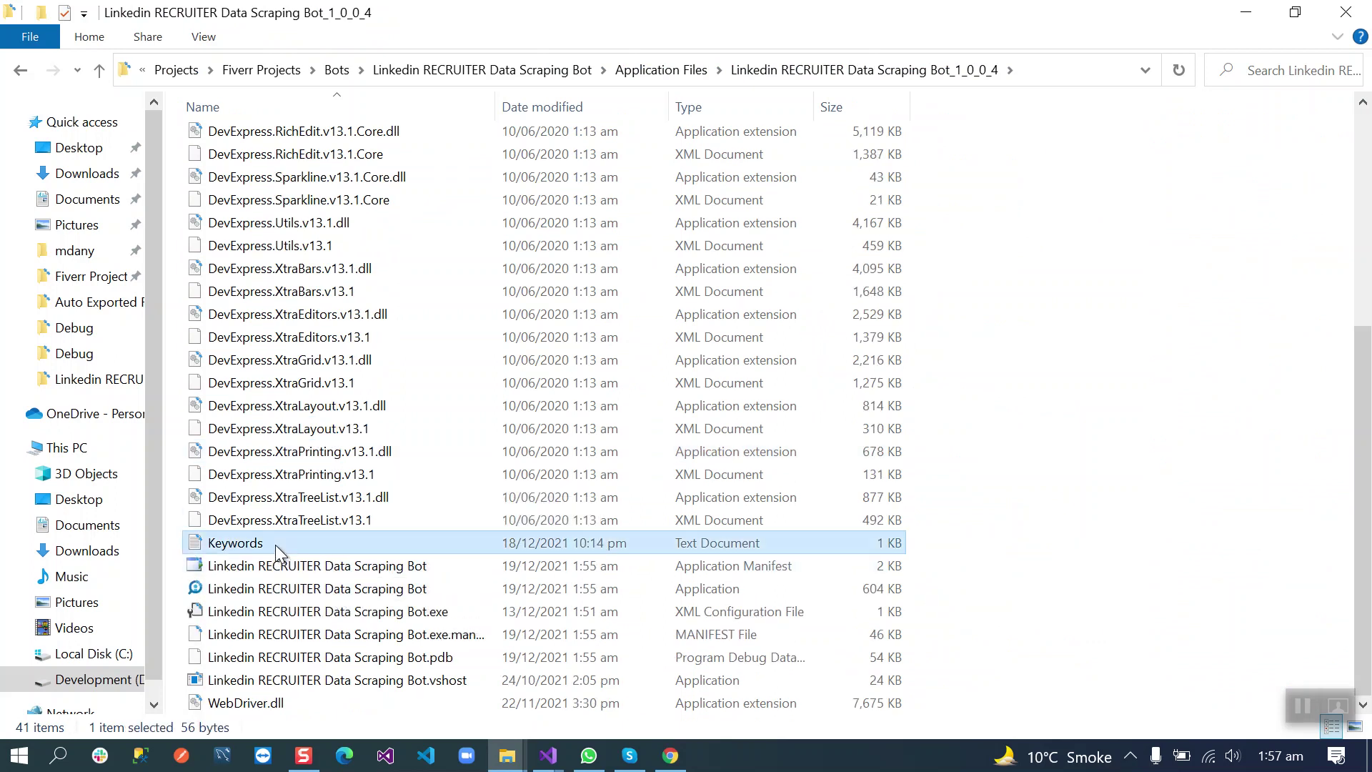
{"action": "double_click", "coordinate": [276, 545]}
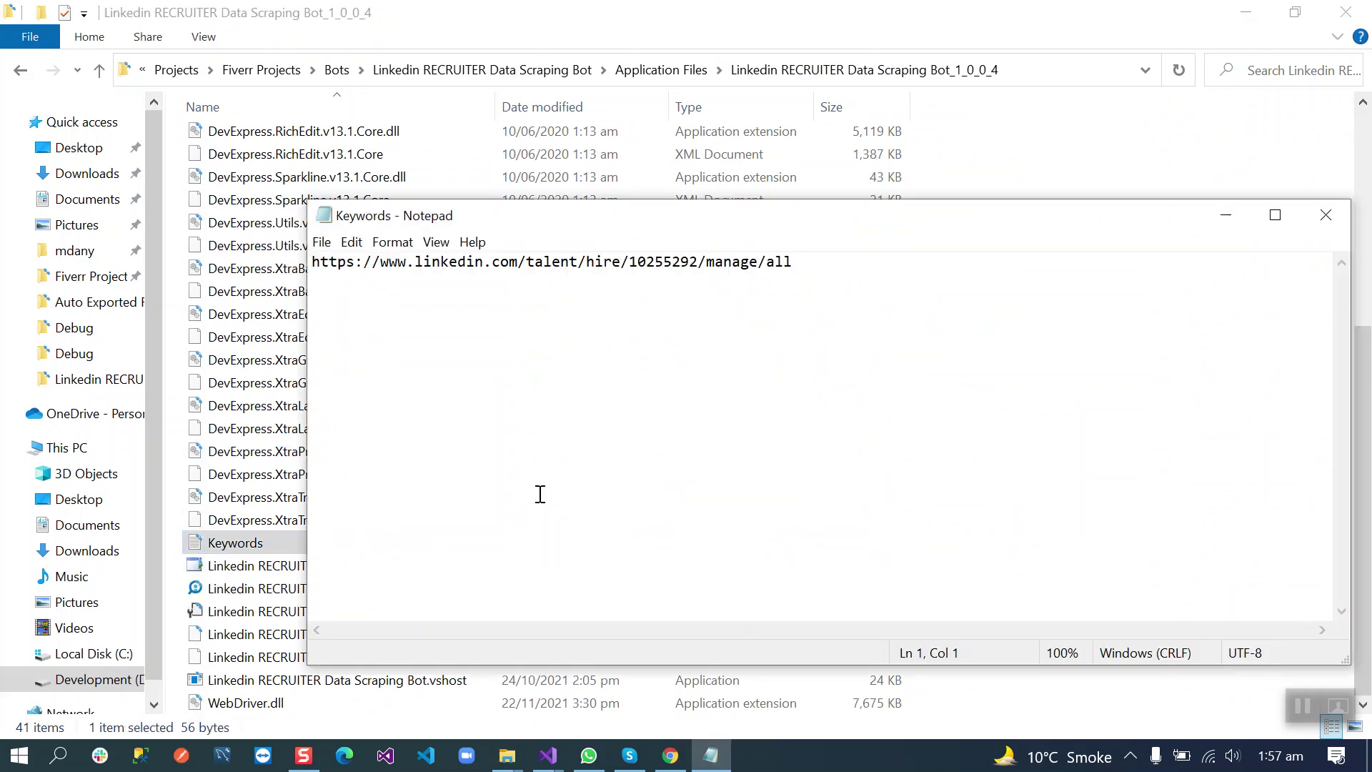
Step: Compare the Keywords pipeline URL with the Recruiter page in Chrome, then close Notepad
{"action": "left_click", "coordinate": [670, 756]}
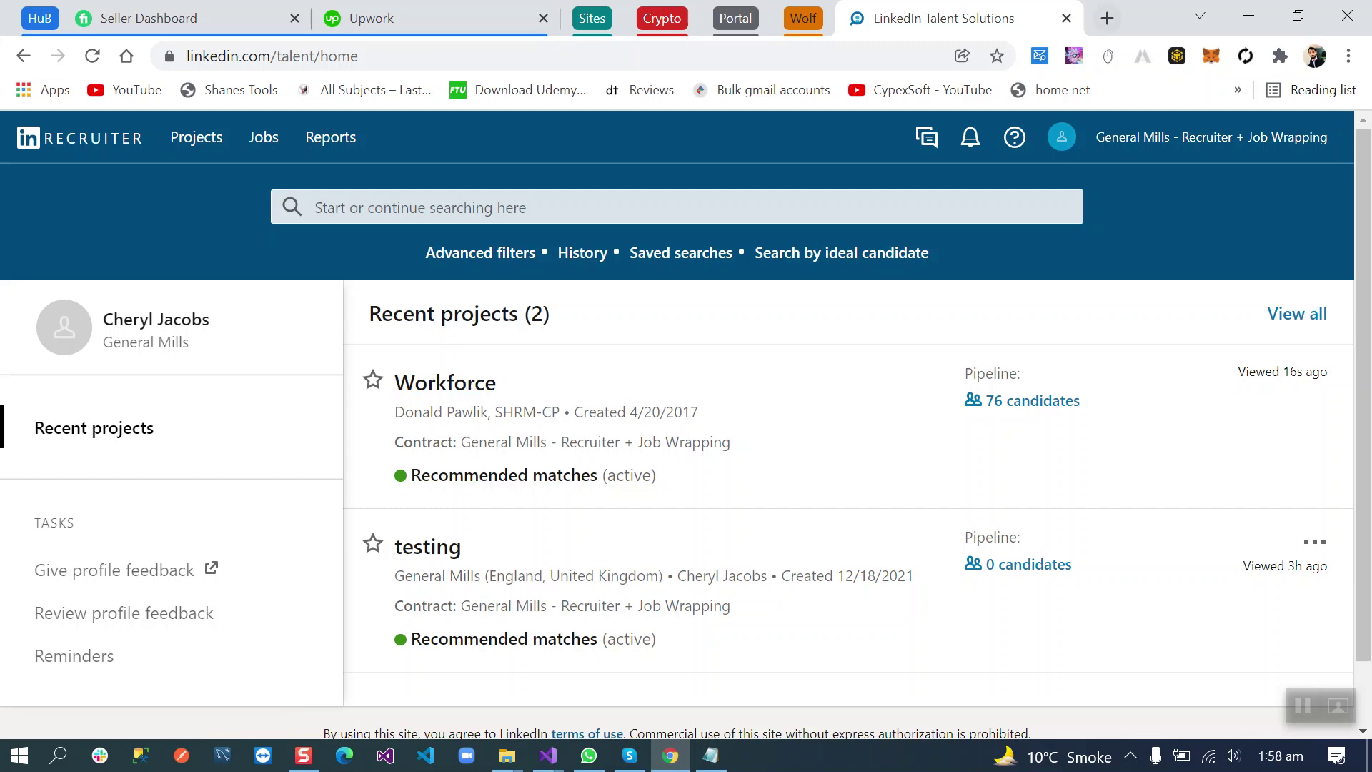
{"action": "left_click", "coordinate": [1248, 16]}
{"action": "left_click_drag", "start_coordinate": [824, 263], "coordinate": [308, 283]}
{"action": "left_click", "coordinate": [462, 282]}
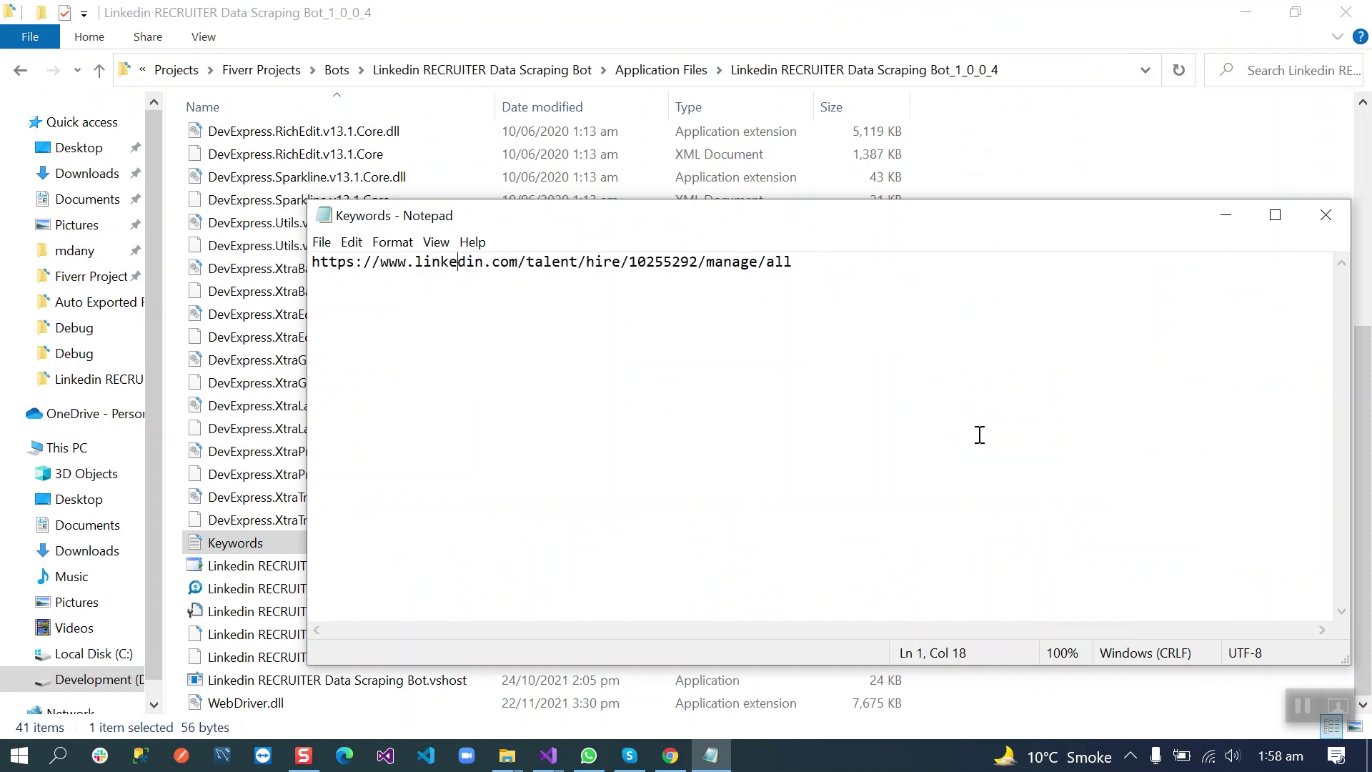
{"action": "left_click", "coordinate": [1321, 235]}
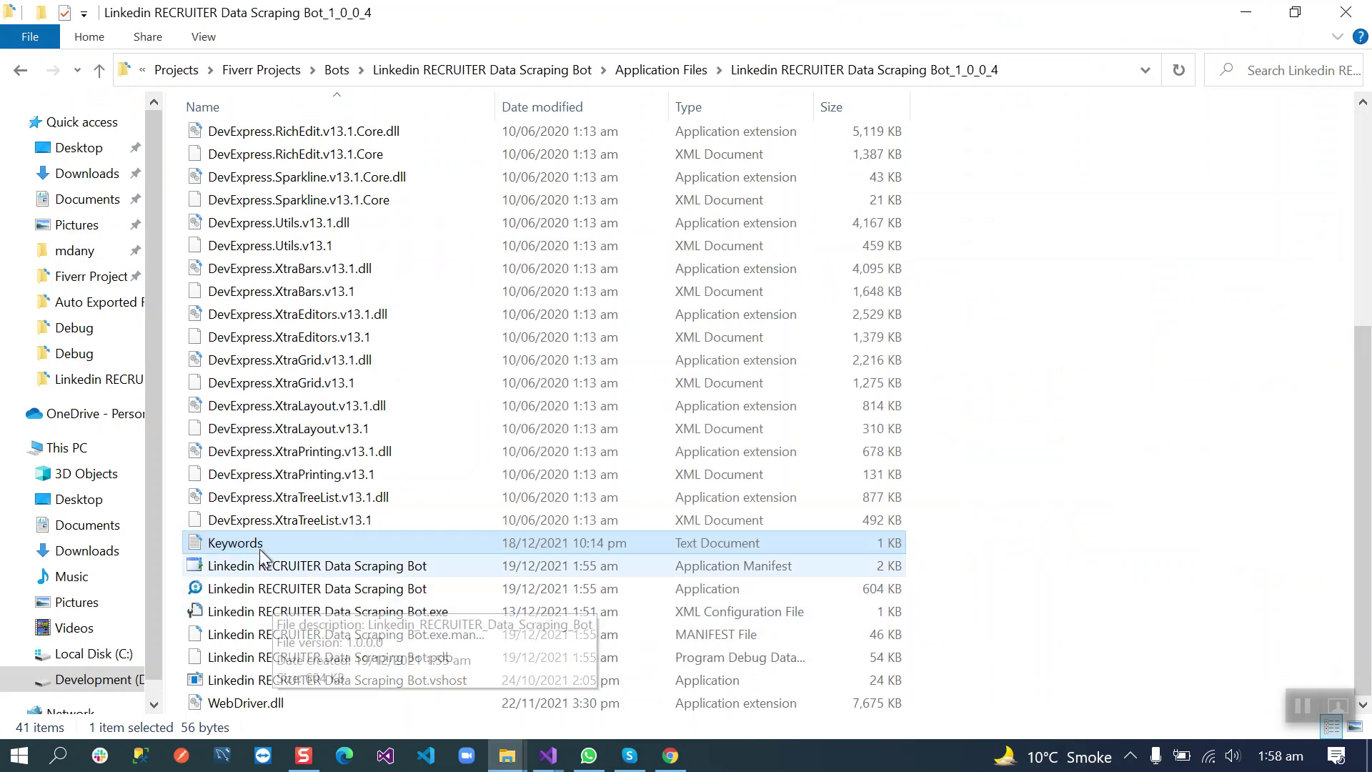
Step: Launch the bot, confirm its prefilled login and 10000 delay, and start the bot
{"action": "double_click", "coordinate": [261, 591]}
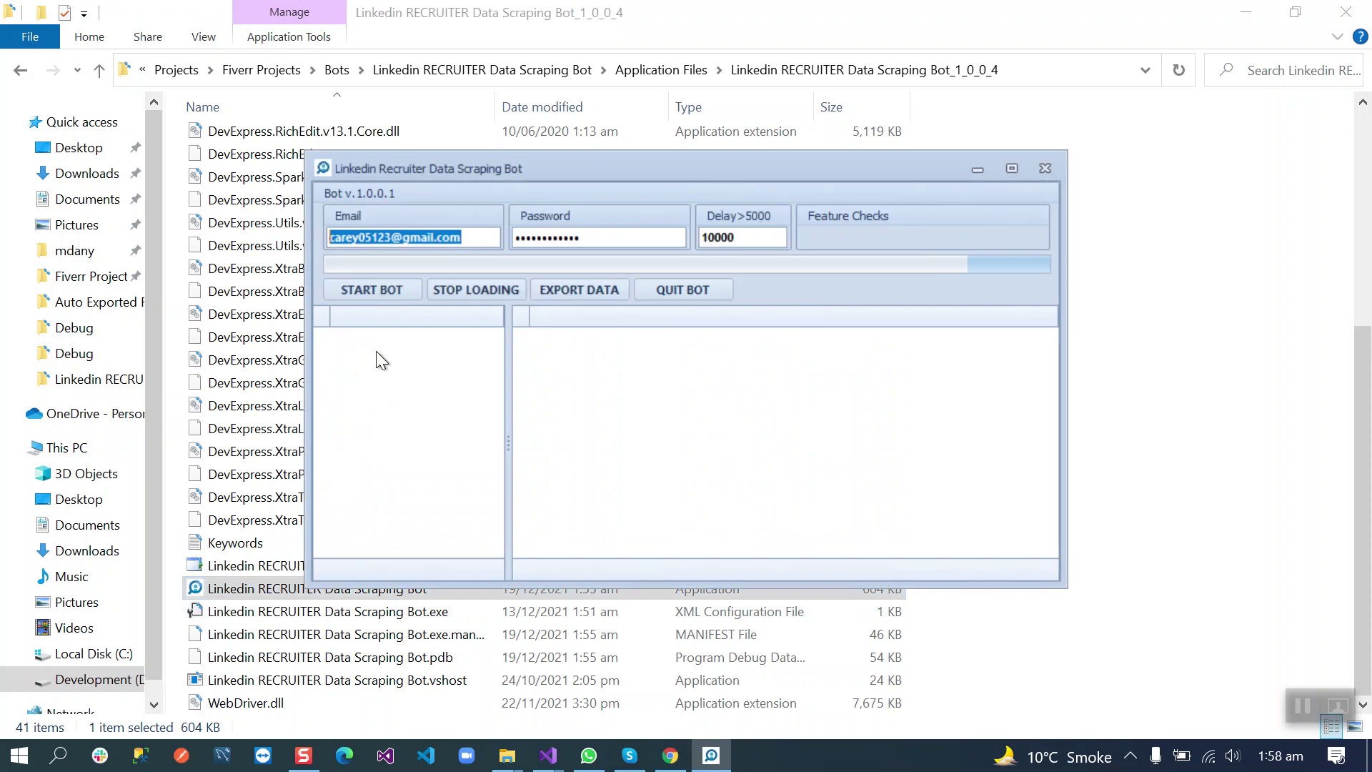
{"action": "left_click", "coordinate": [480, 236]}
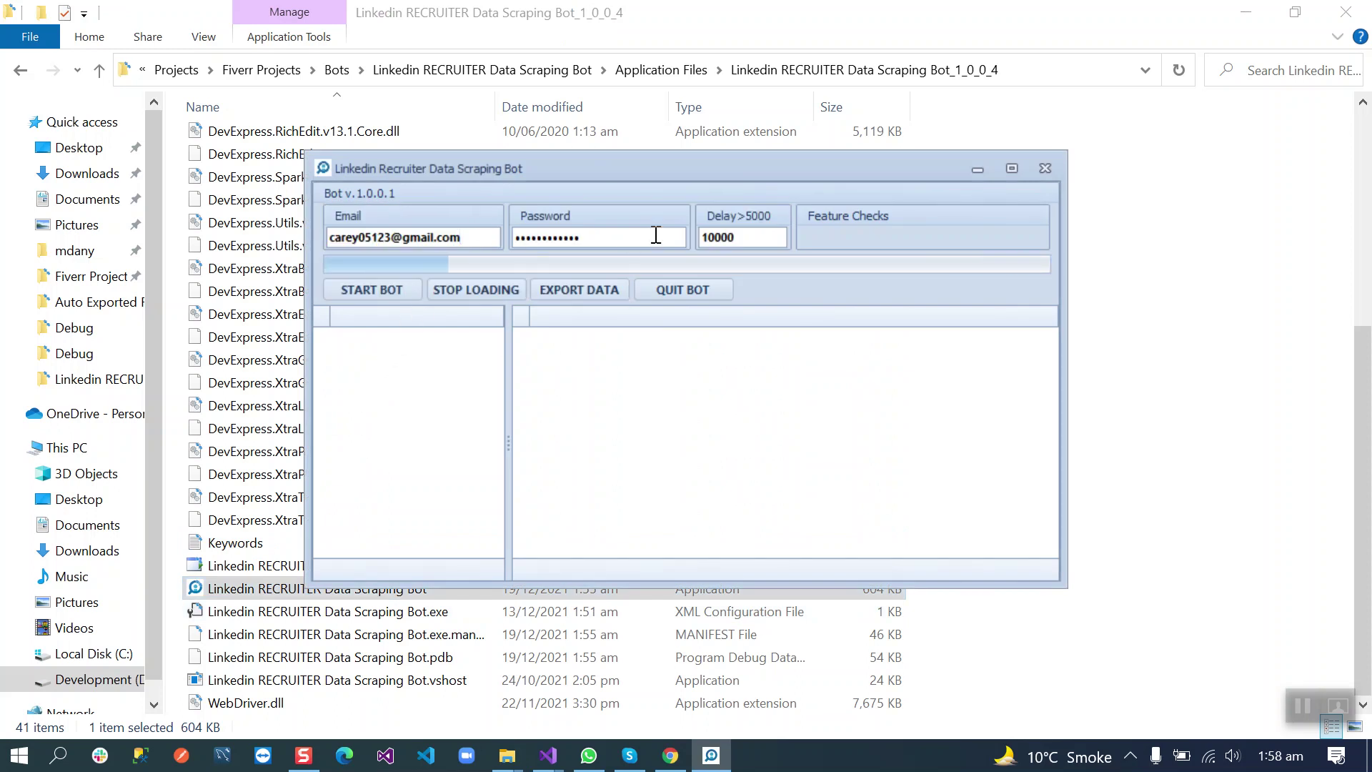
{"action": "left_click", "coordinate": [378, 289]}
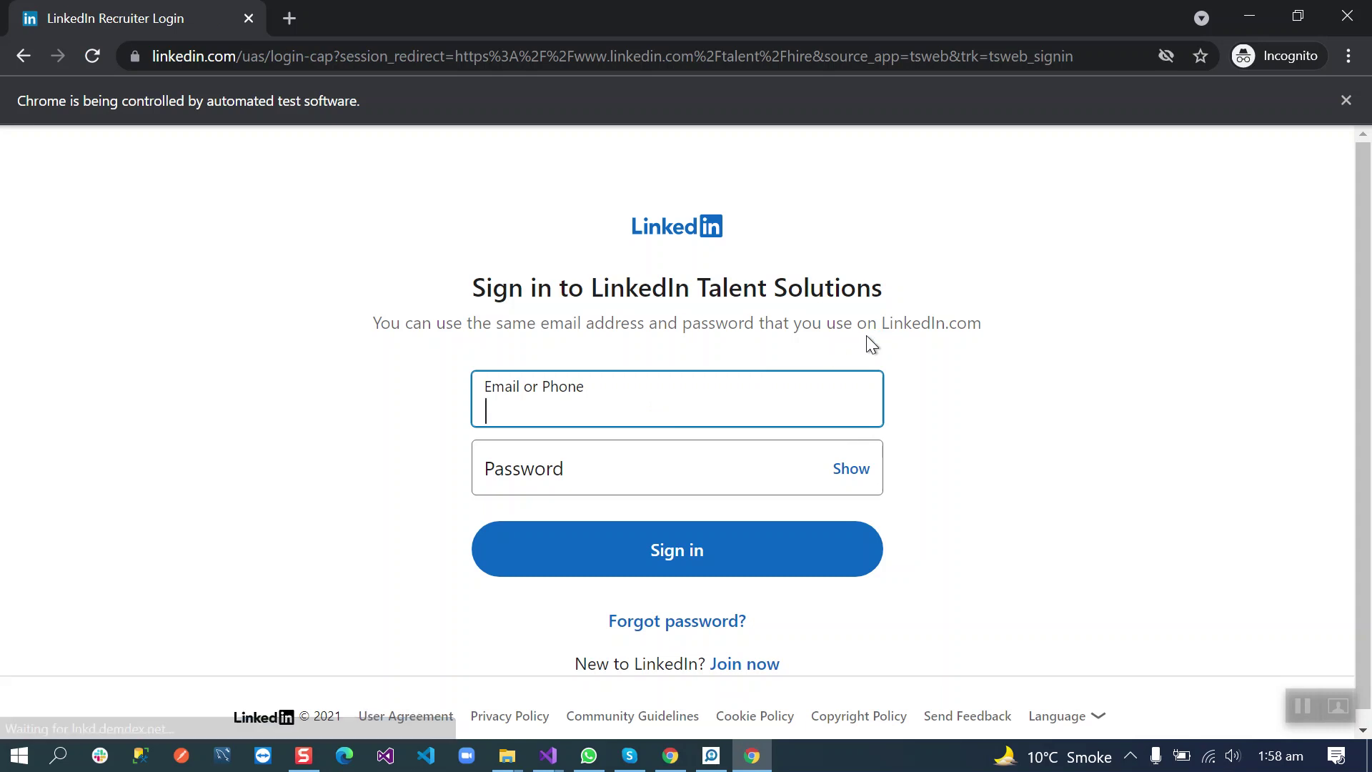
Step: Enter the account email and password and submit the LinkedIn sign-in form
{"action": "key", "text": "Tab"}
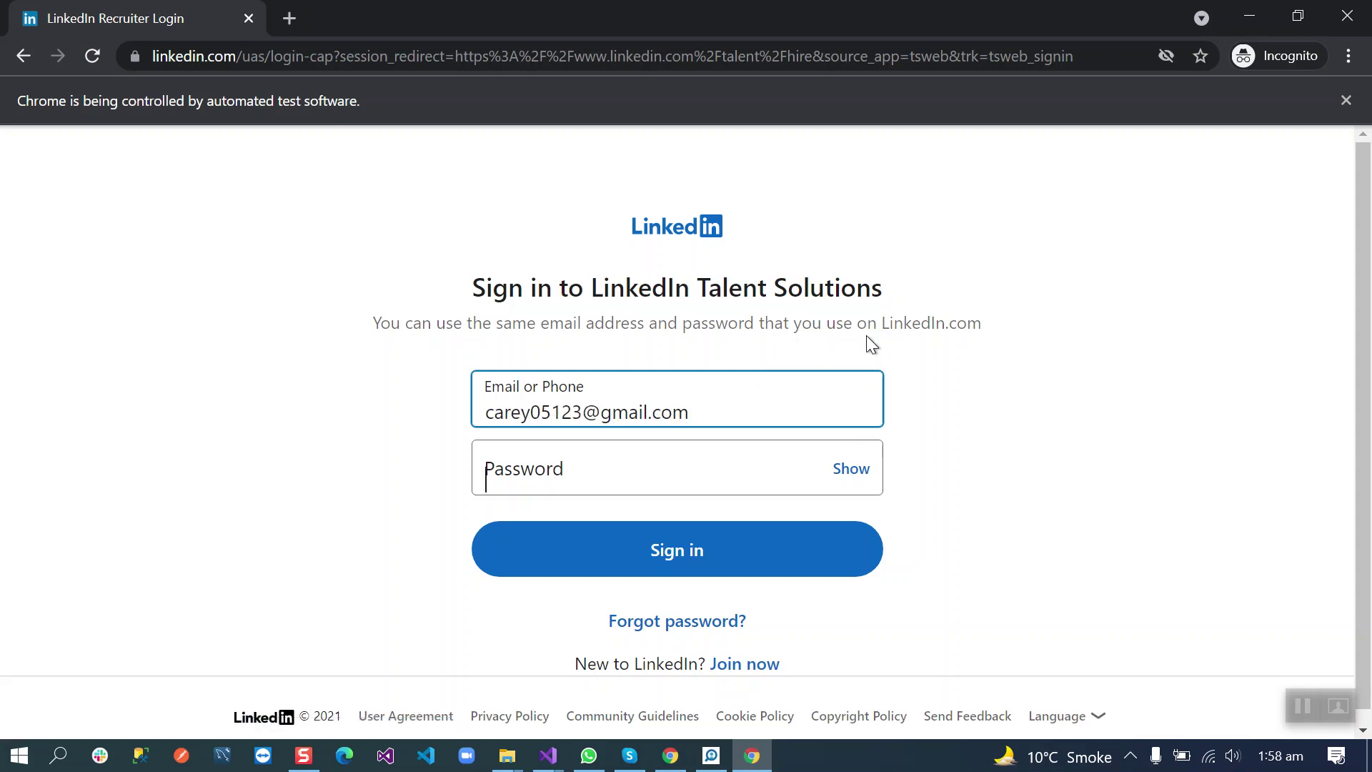
{"action": "type", "text": "••••••••••••"}
{"action": "key", "text": "Return"}
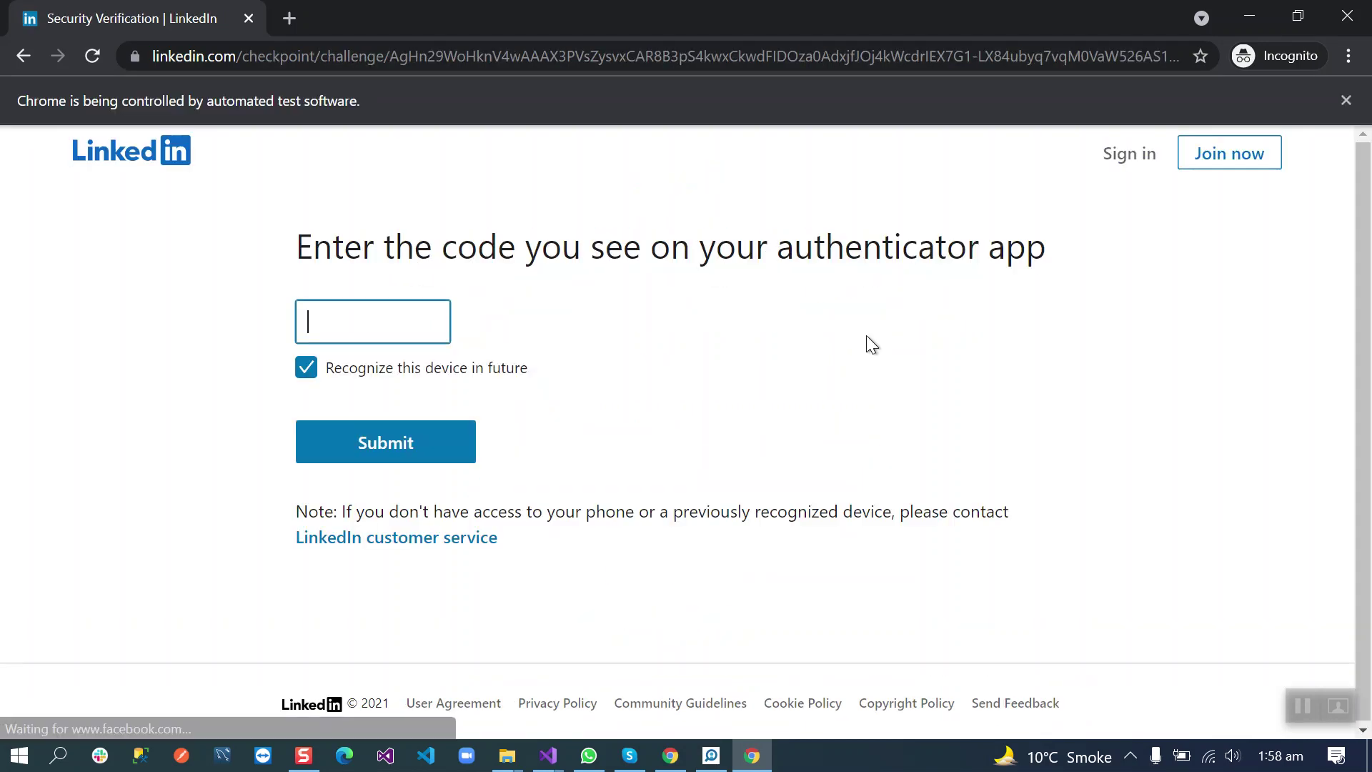
Step: Submit the authenticator code and confirm the bot's prompt with OK
{"action": "left_click", "coordinate": [388, 320]}
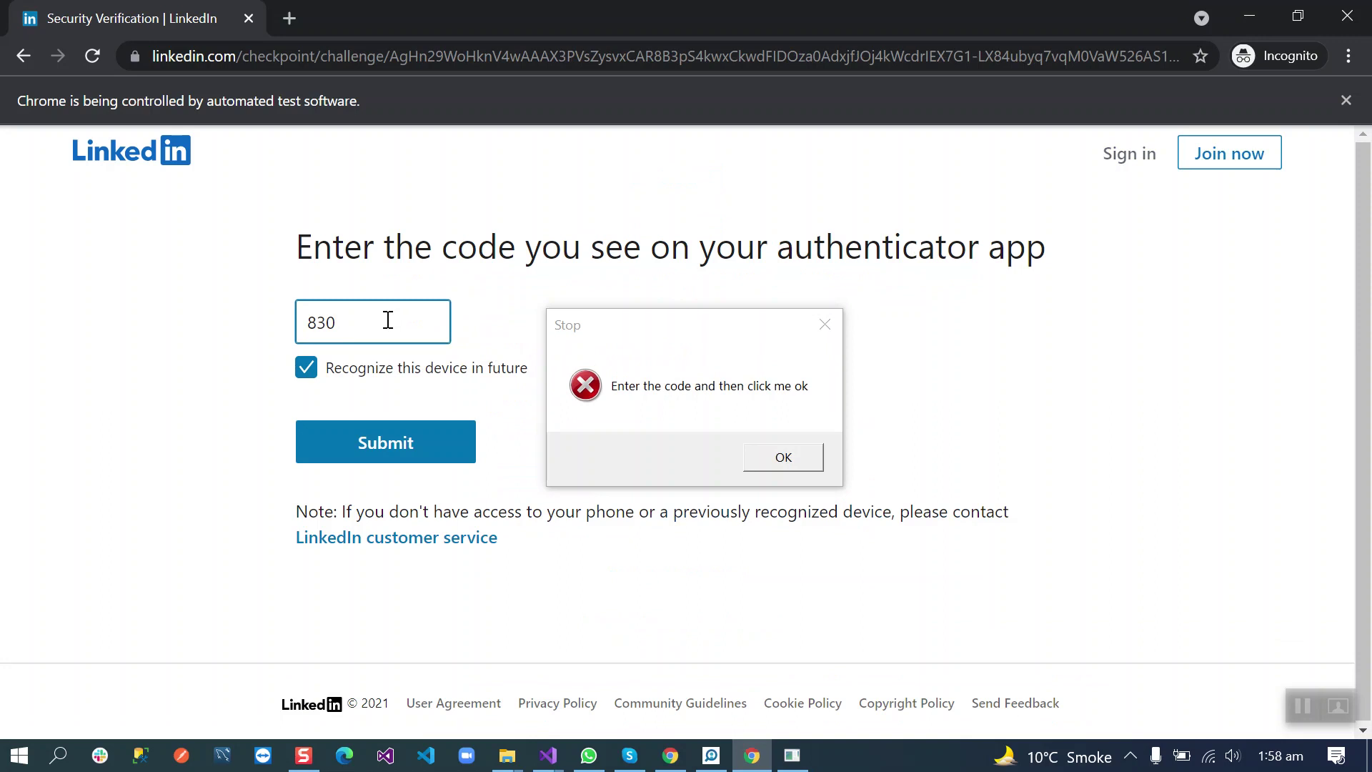
{"action": "left_click", "coordinate": [412, 460]}
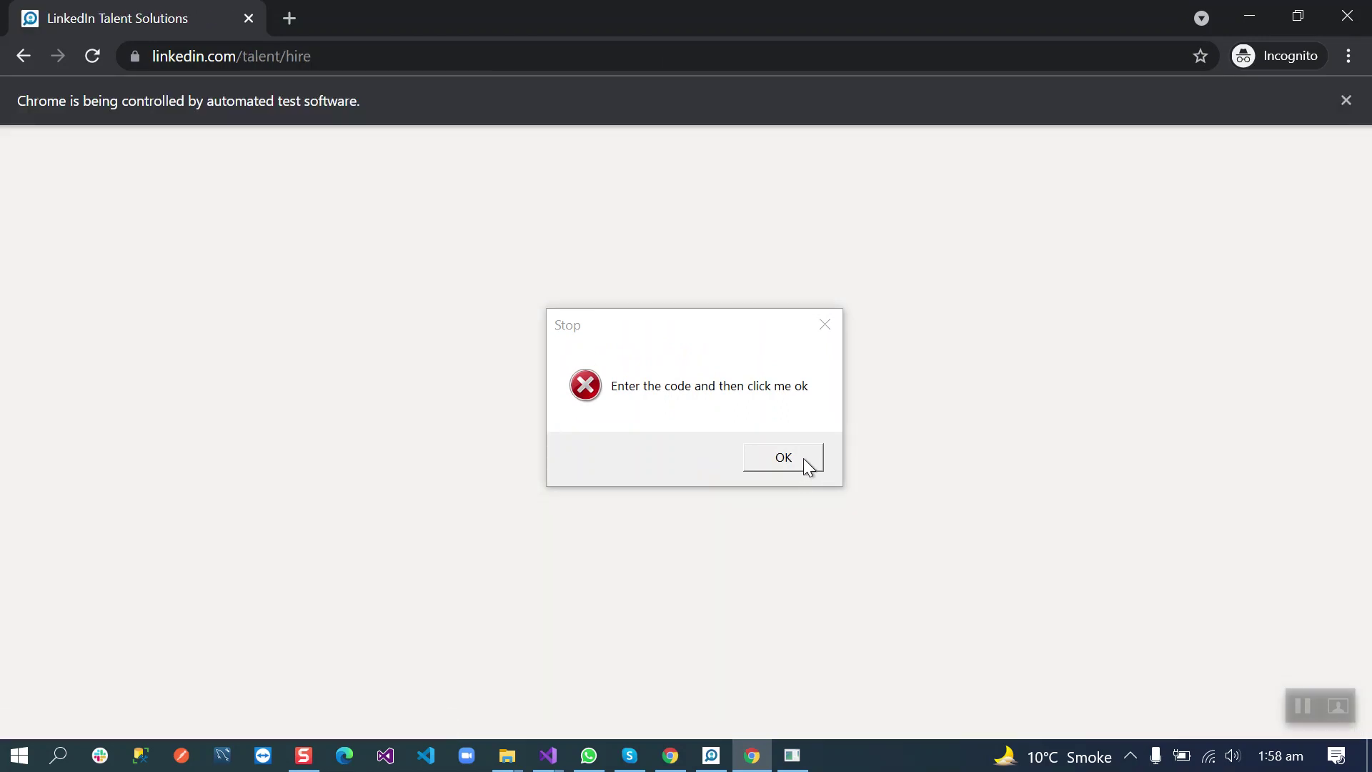
{"action": "left_click", "coordinate": [803, 459]}
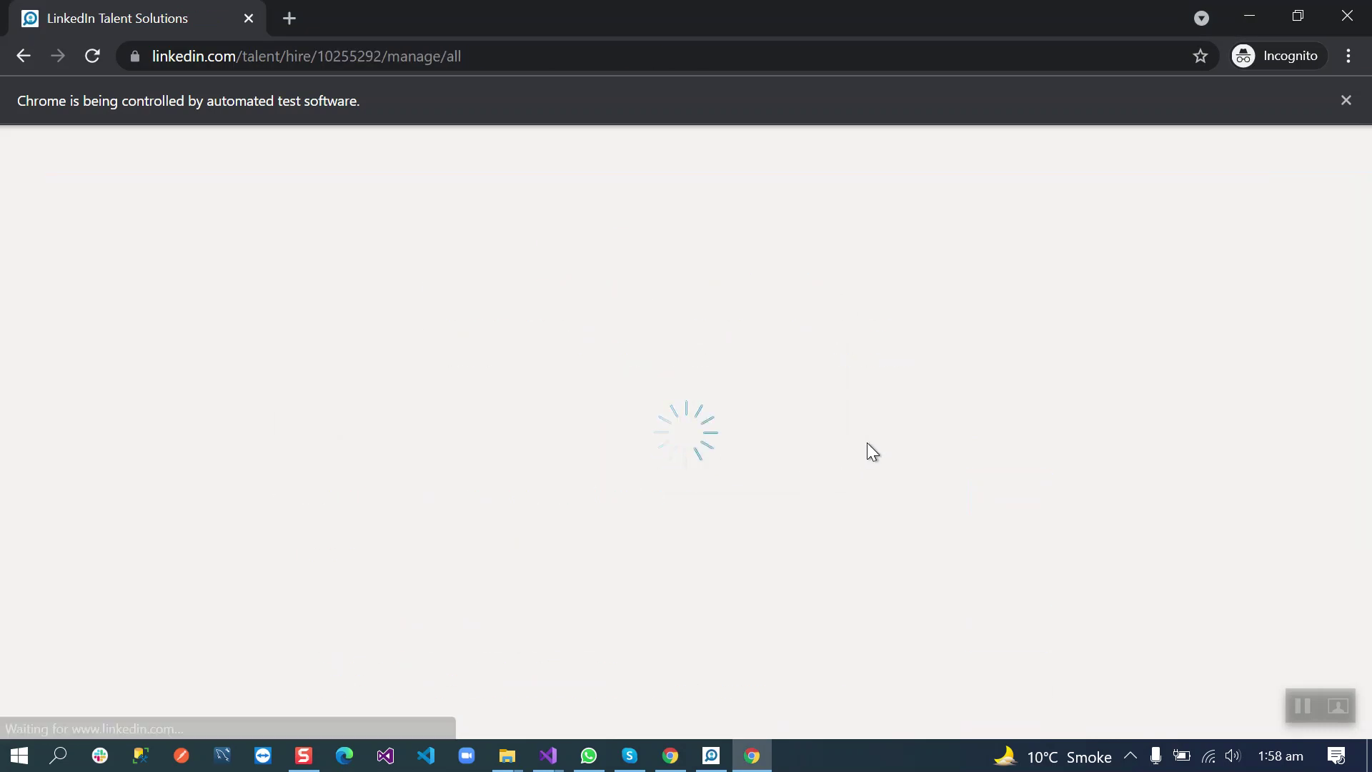
Step: Choose the General Mills recruiter contract and scroll the pipeline page
{"action": "left_click", "coordinate": [990, 501]}
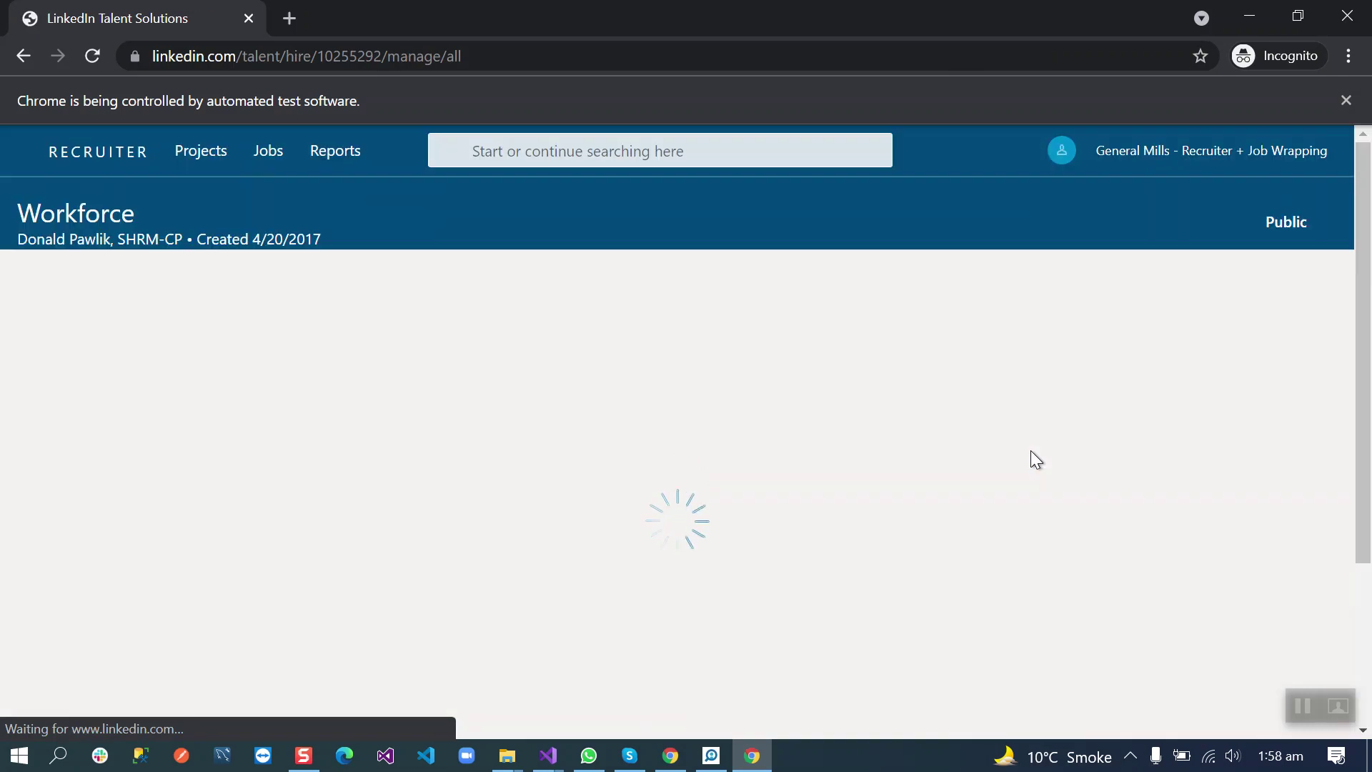
{"action": "scroll", "coordinate": [1030, 451], "scroll_direction": "down", "scroll_amount": 10}
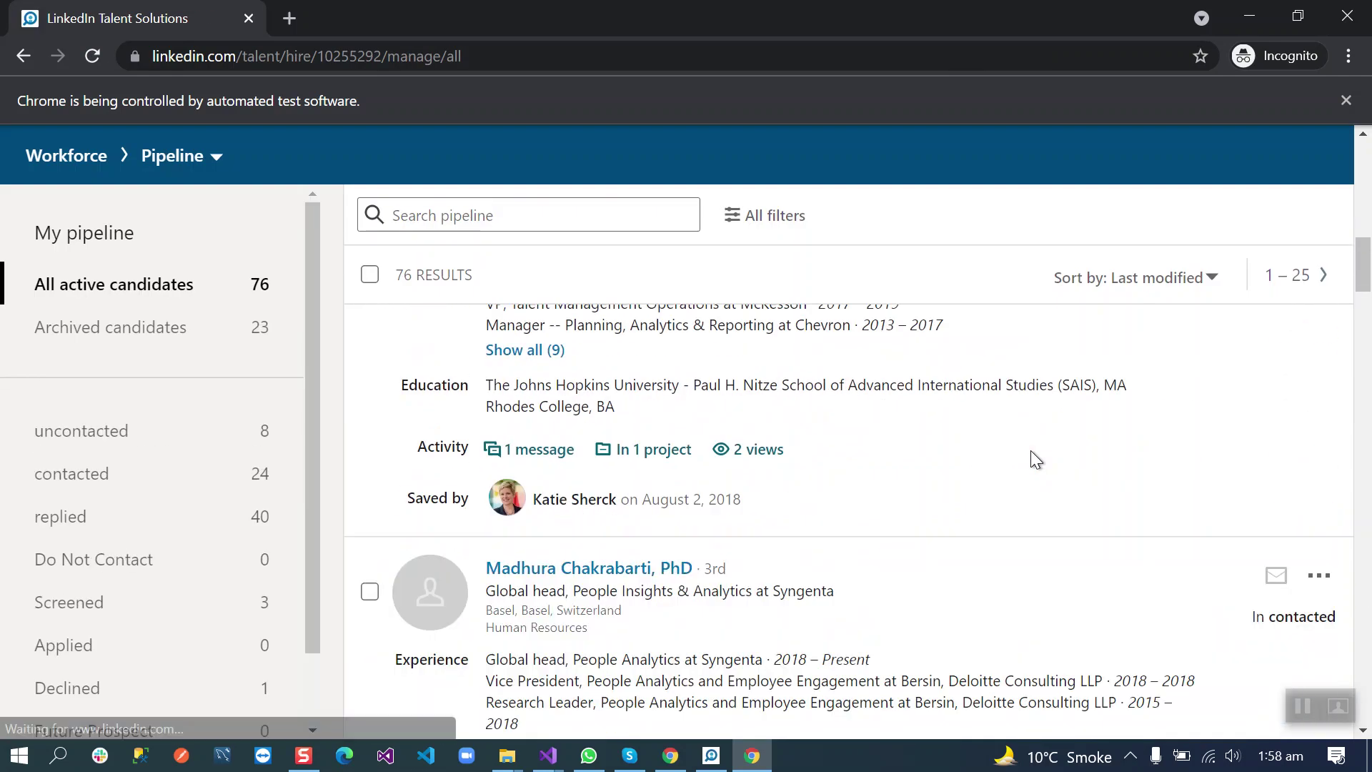
{"action": "scroll", "coordinate": [1030, 450], "scroll_direction": "down", "scroll_amount": 15}
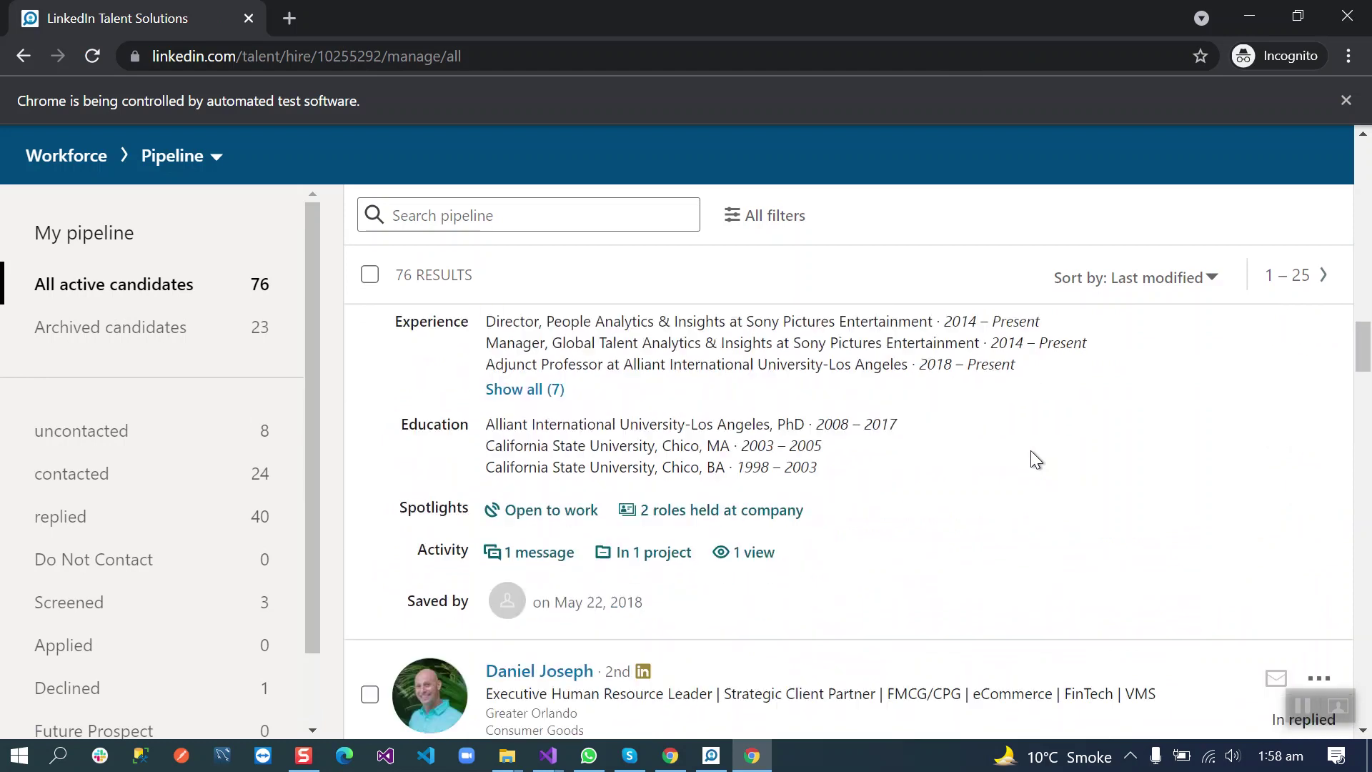
Step: Show a Count summary for Profile Urls and monitor collection until 50 URLs are gathered
{"action": "left_click", "coordinate": [712, 758]}
{"action": "right_click", "coordinate": [450, 571]}
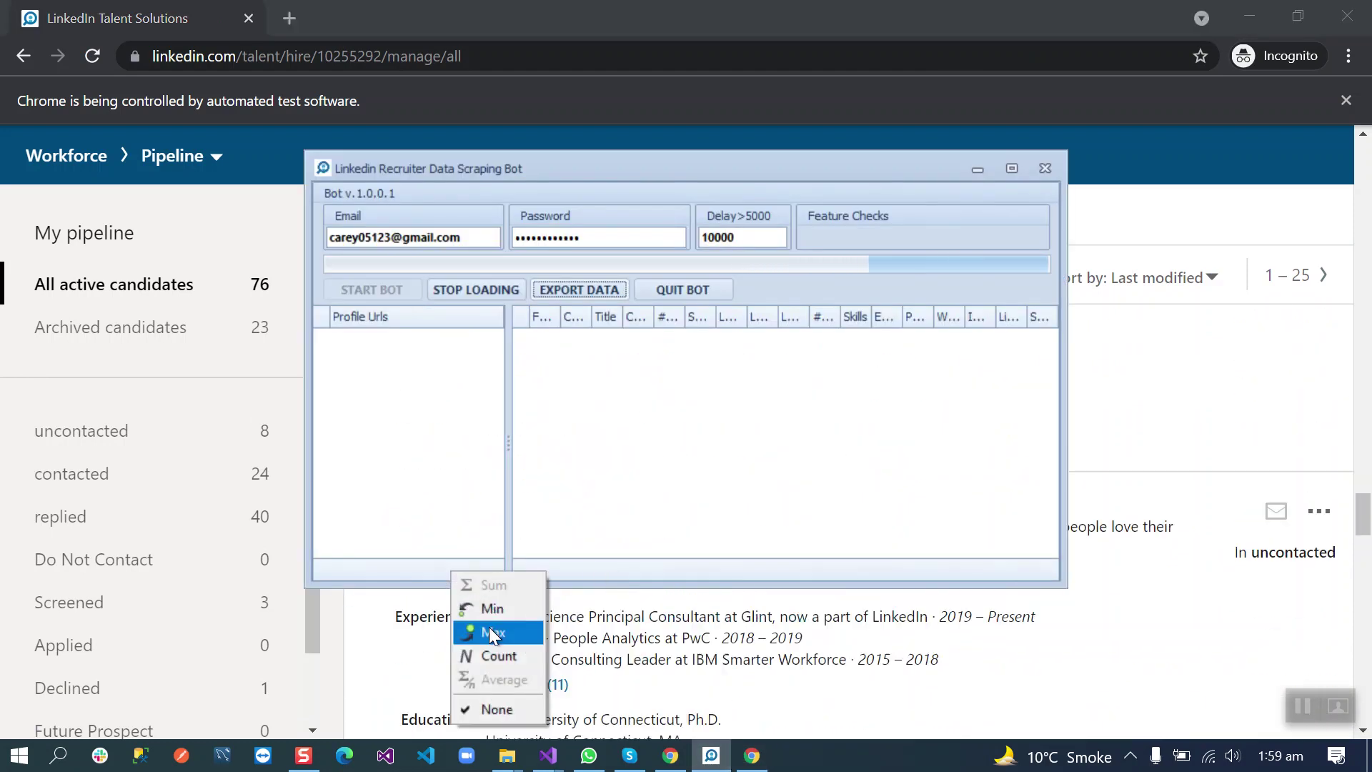
{"action": "left_click", "coordinate": [497, 656]}
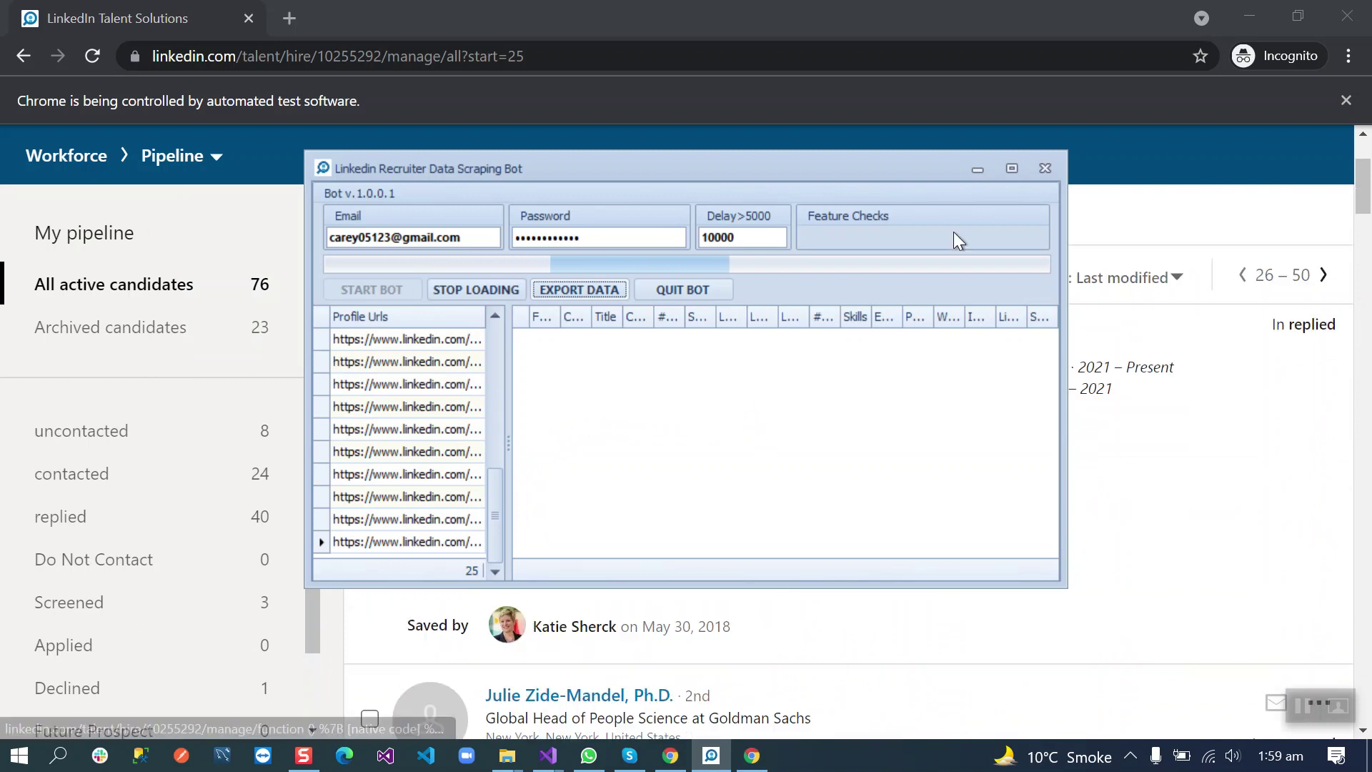
{"action": "left_click", "coordinate": [978, 172]}
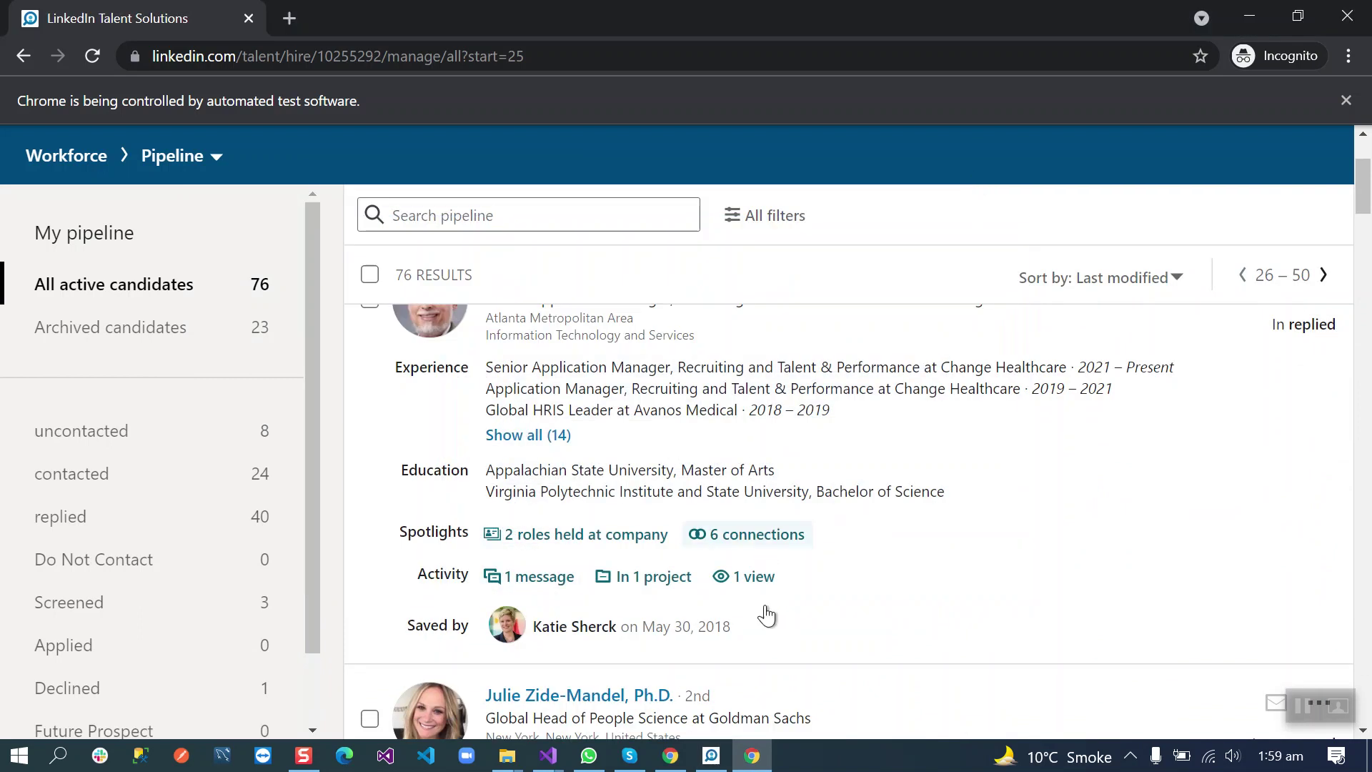
{"action": "left_click", "coordinate": [711, 756]}
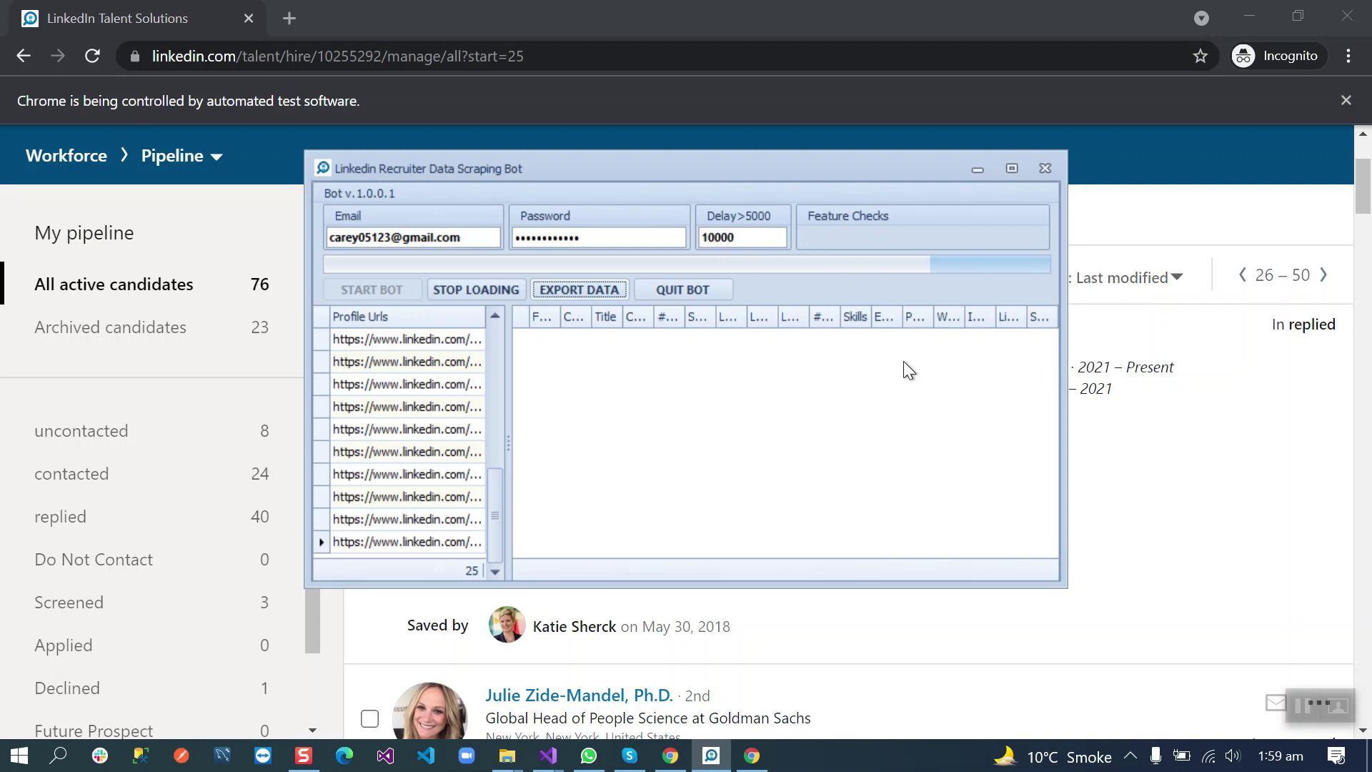
{"action": "left_click", "coordinate": [976, 172]}
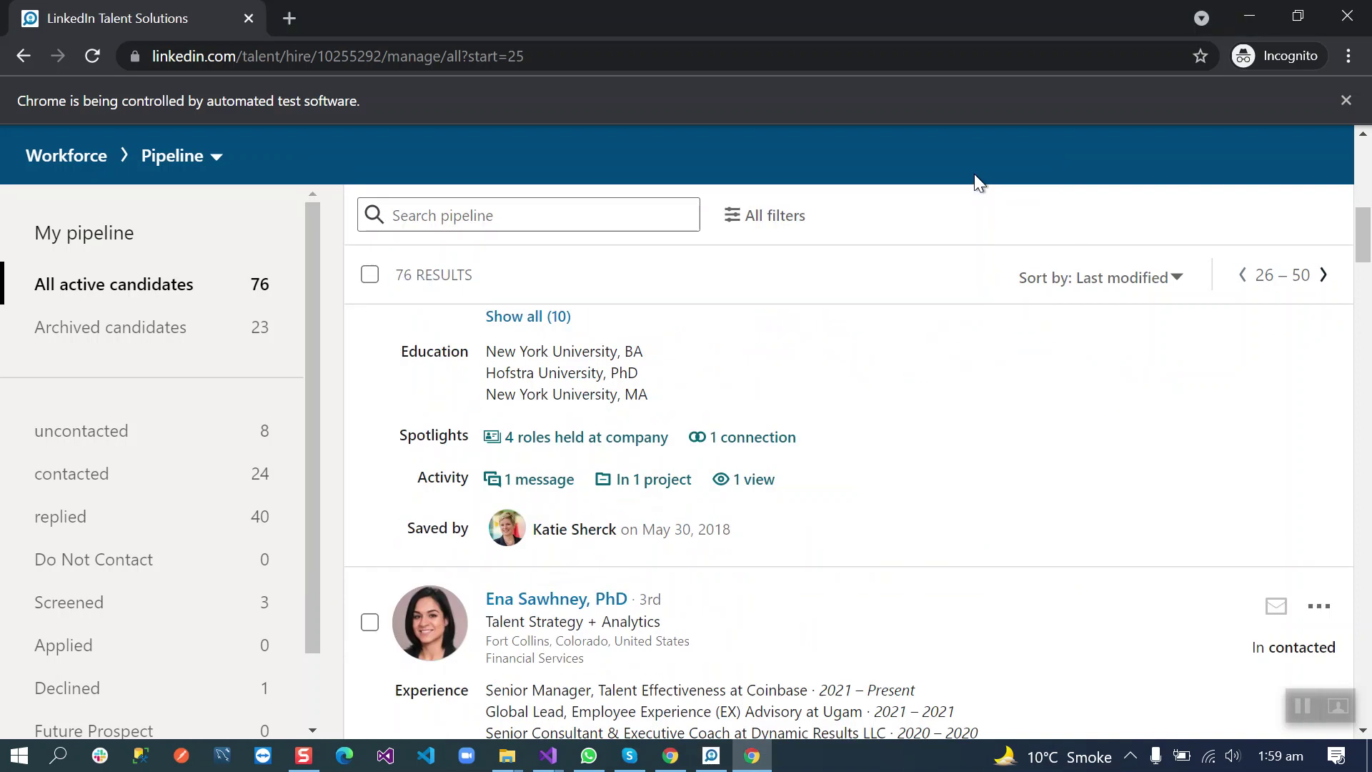
{"action": "left_click", "coordinate": [712, 756]}
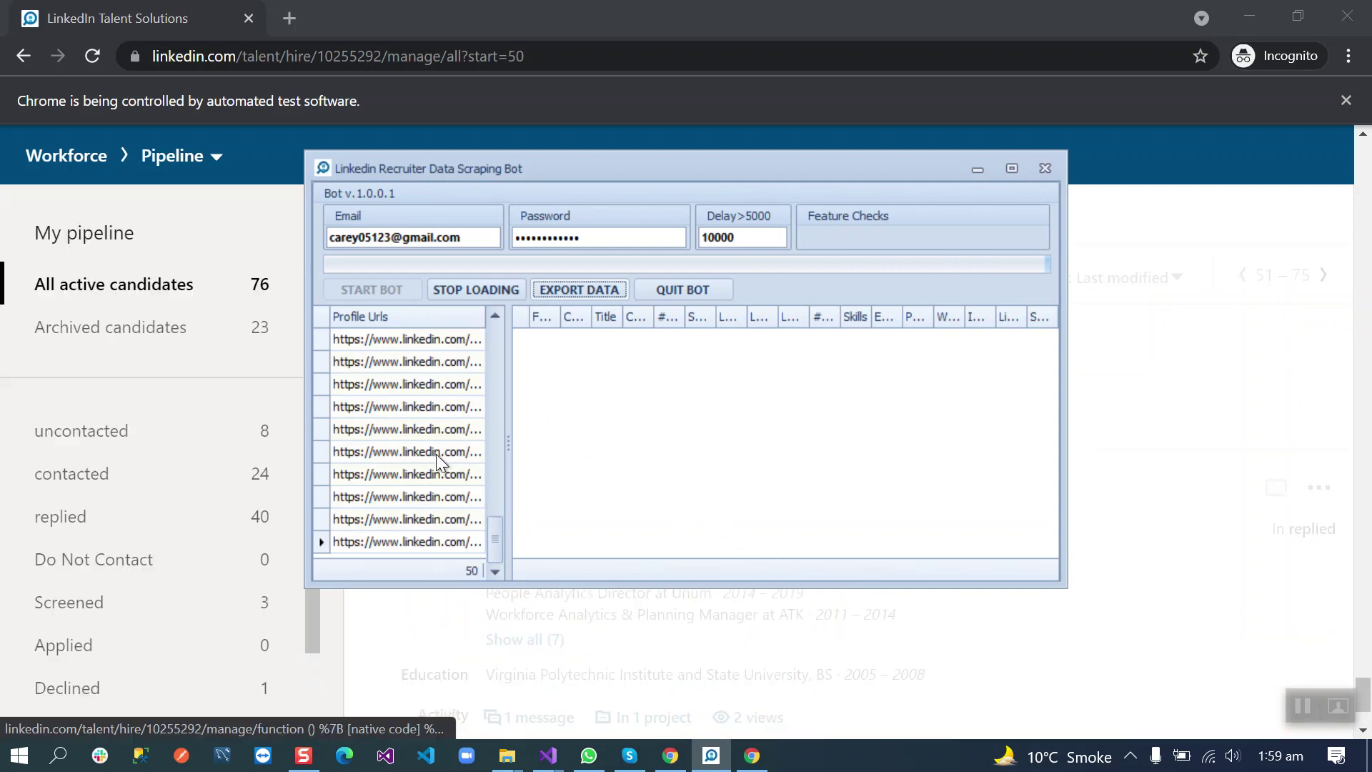
{"action": "left_click", "coordinate": [470, 290]}
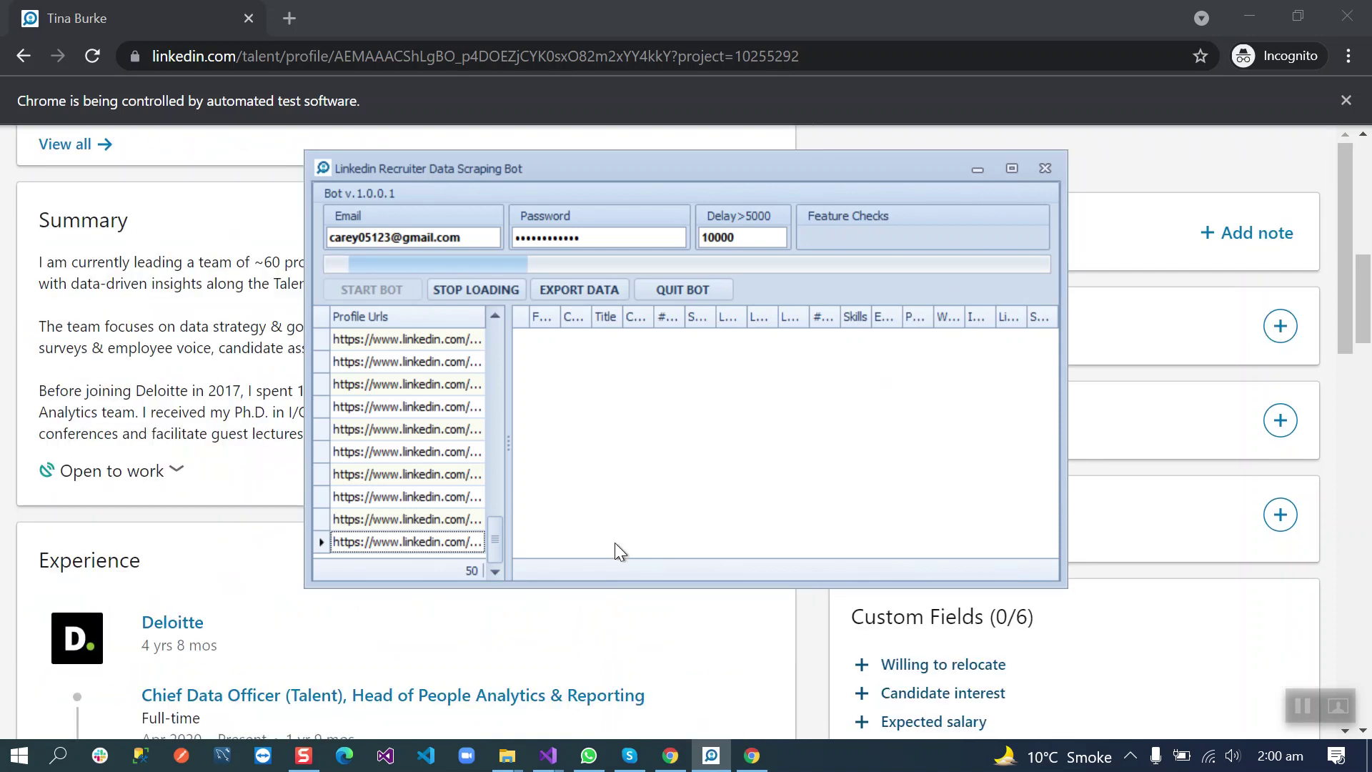
Step: Set the data grid footer to Count and maximize the bot window
{"action": "right_click", "coordinate": [582, 563]}
{"action": "left_click", "coordinate": [612, 649]}
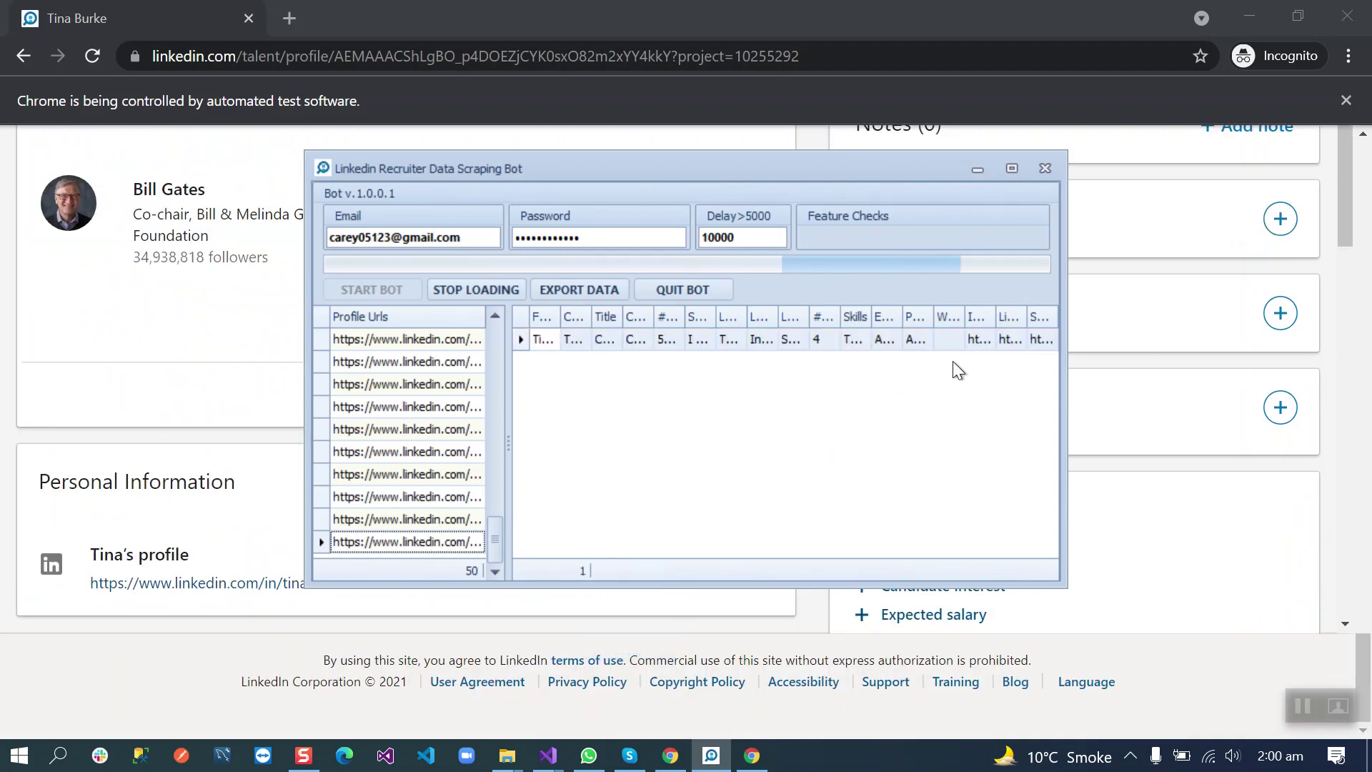
{"action": "left_click", "coordinate": [1011, 170]}
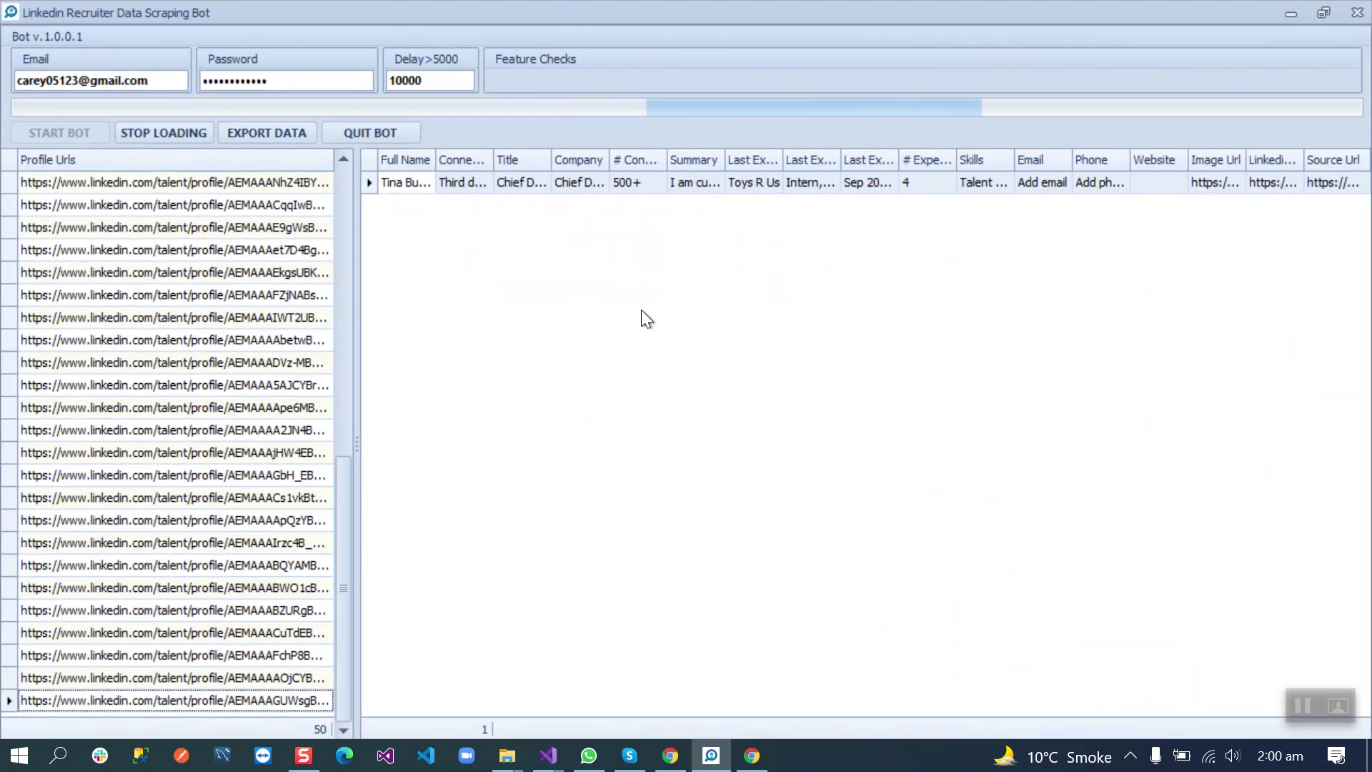
Step: Drag the splitter left so the data grid covers the Profile Urls list
{"action": "left_click_drag", "start_coordinate": [356, 496], "coordinate": [89, 494]}
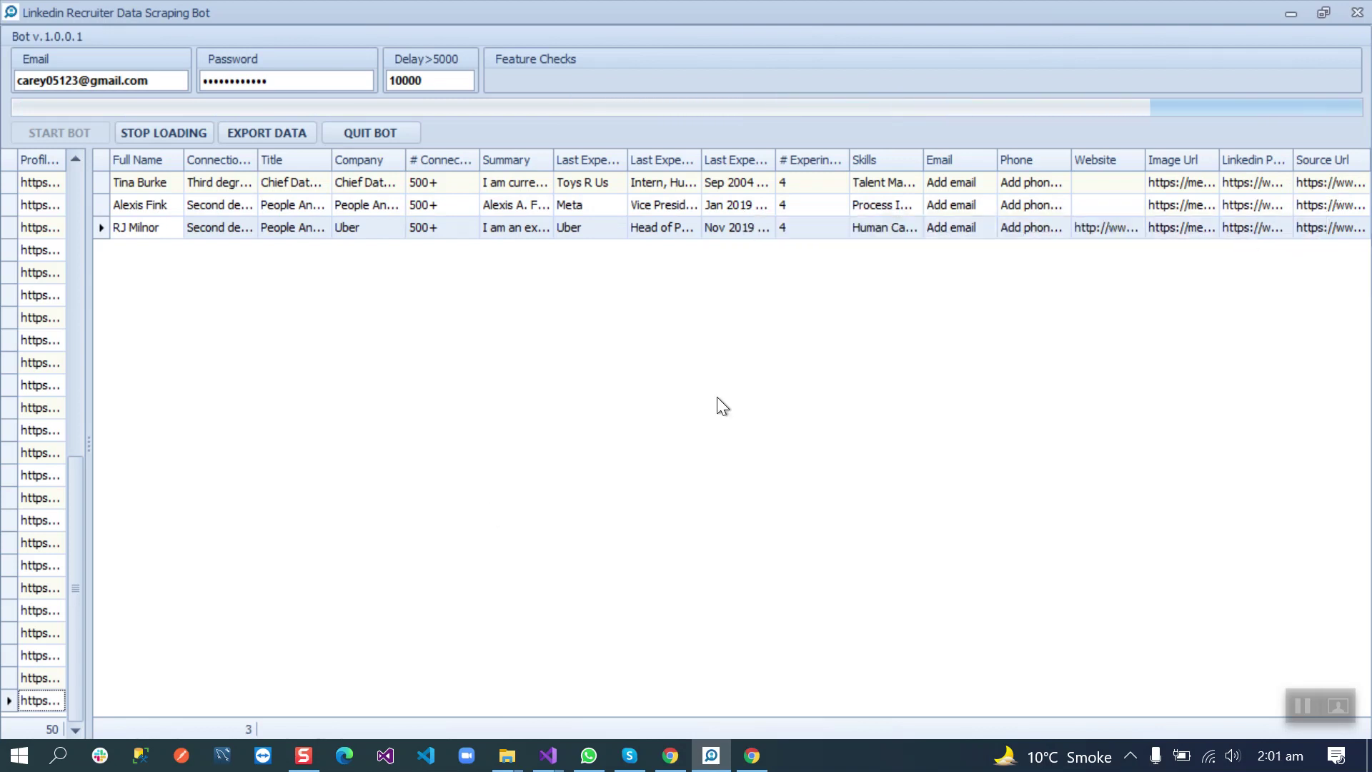
Step: Restore the bot window and export the scraped candidates to an .XLSX file, opening it
{"action": "left_click", "coordinate": [1315, 19]}
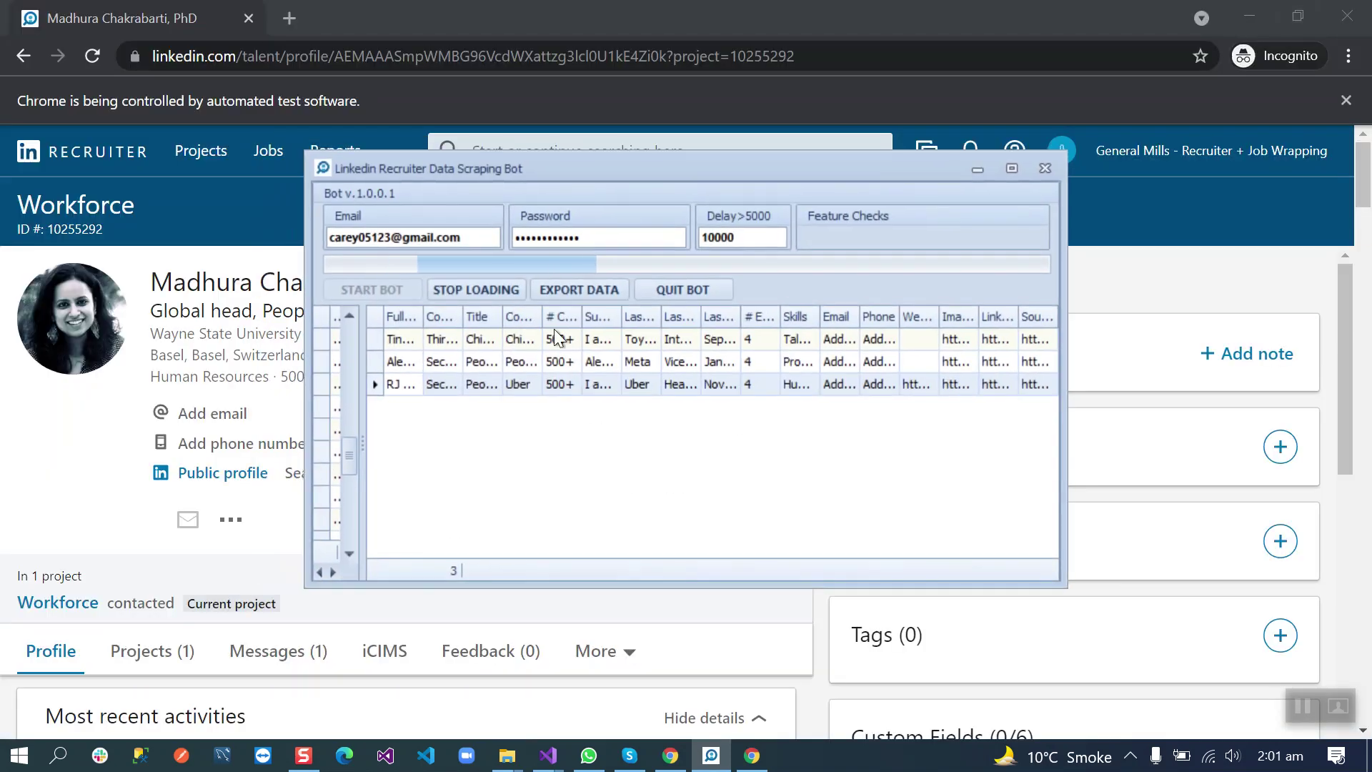
{"action": "left_click_drag", "start_coordinate": [654, 176], "coordinate": [851, 182]}
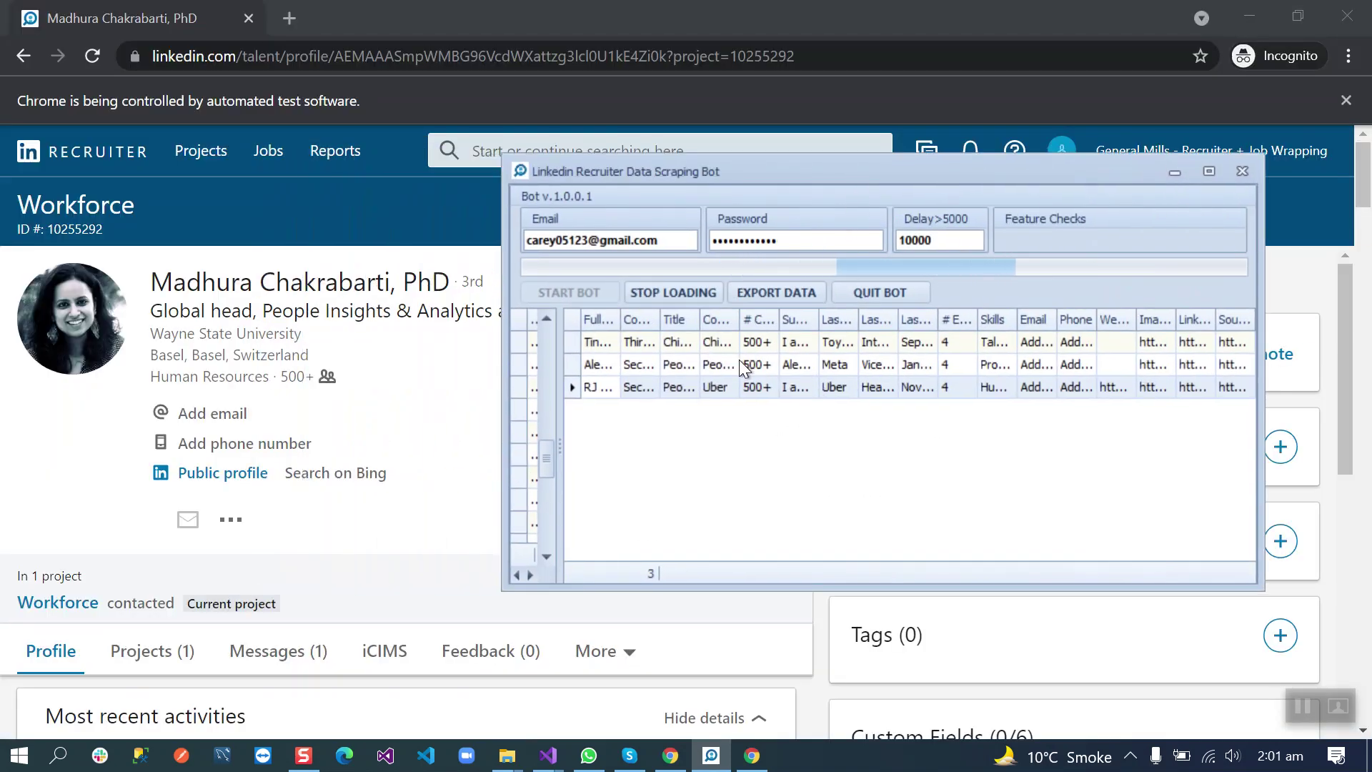
{"action": "left_click", "coordinate": [778, 293]}
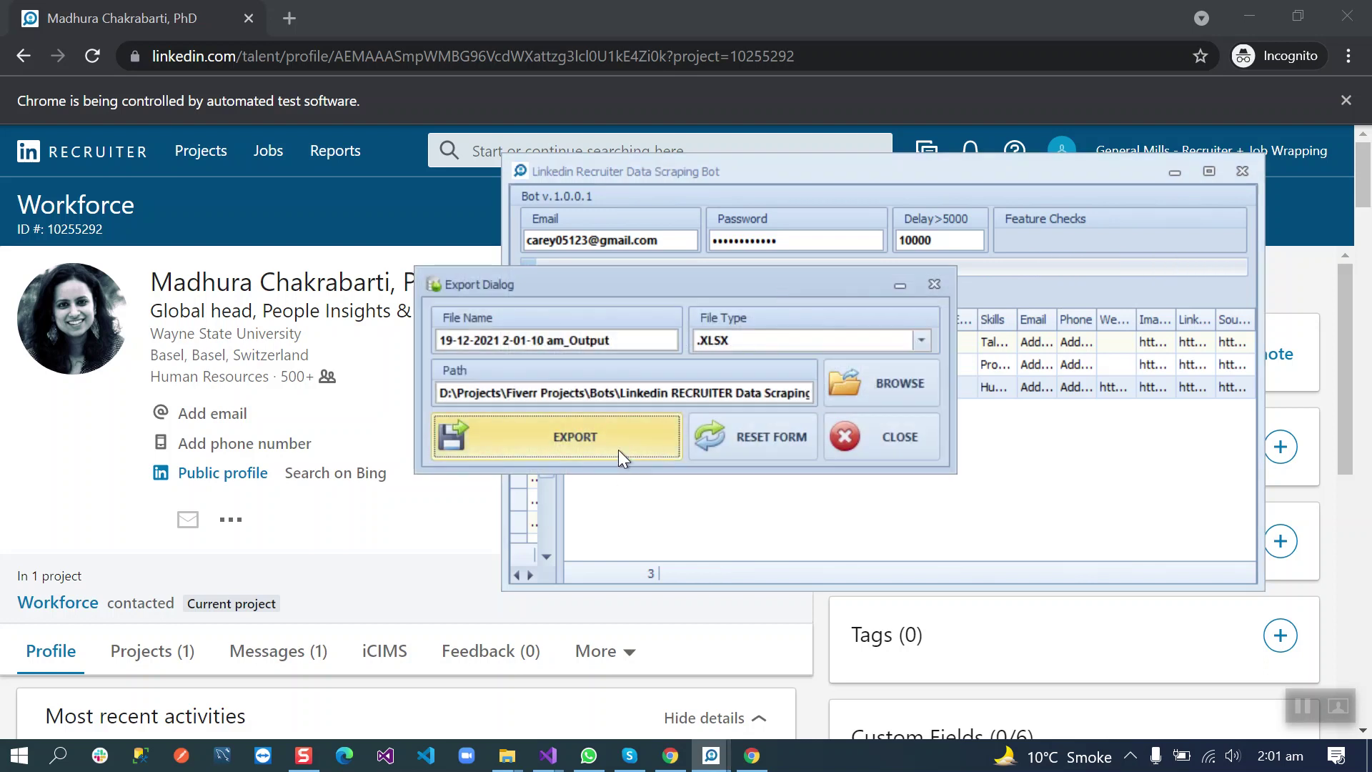
{"action": "left_click", "coordinate": [619, 449]}
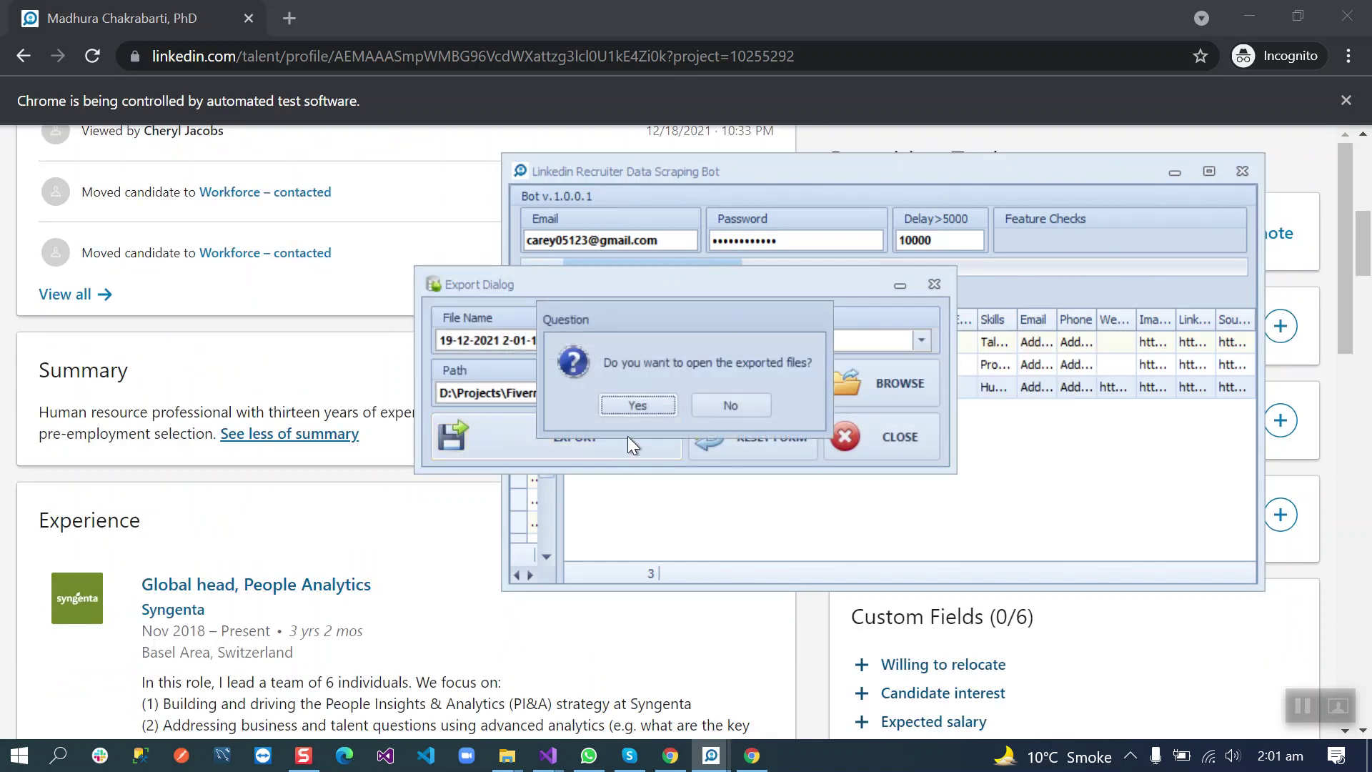
{"action": "left_click", "coordinate": [653, 409]}
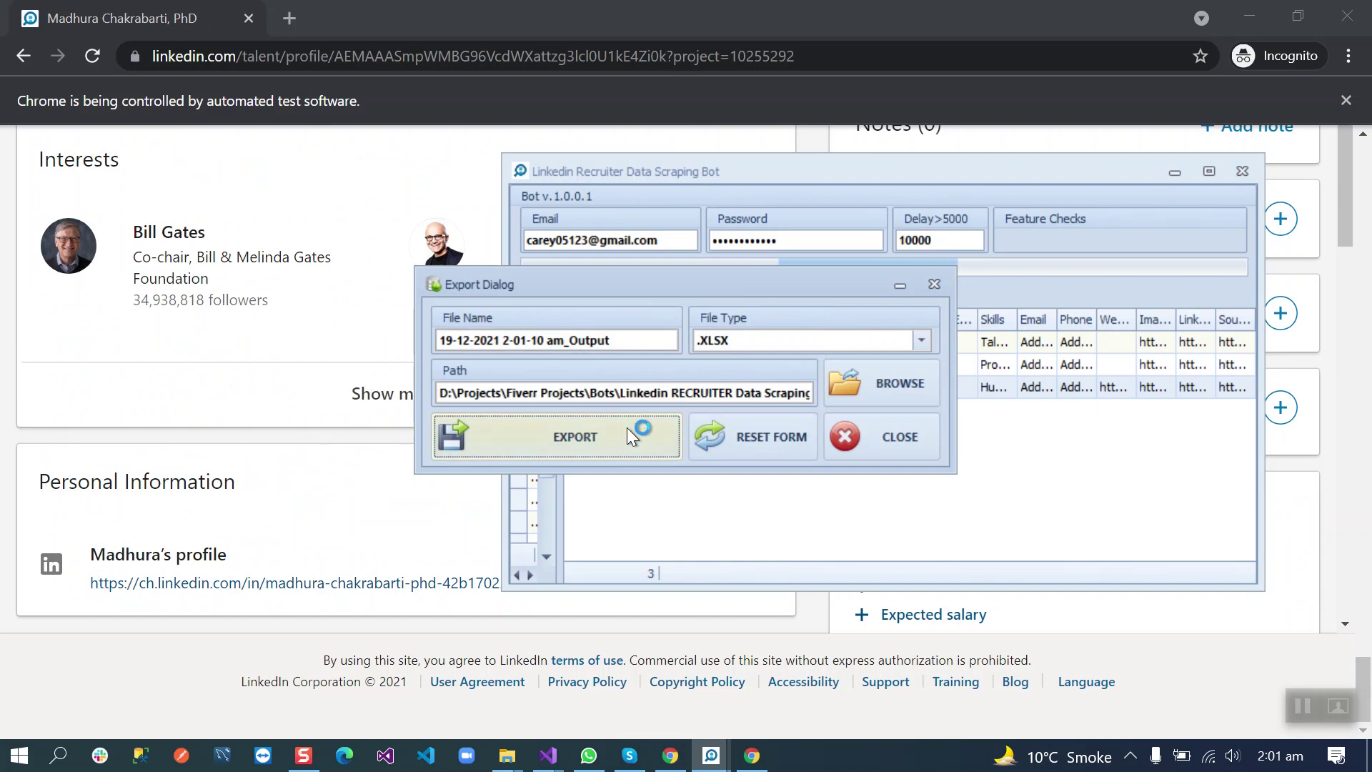
{"action": "left_click", "coordinate": [927, 435]}
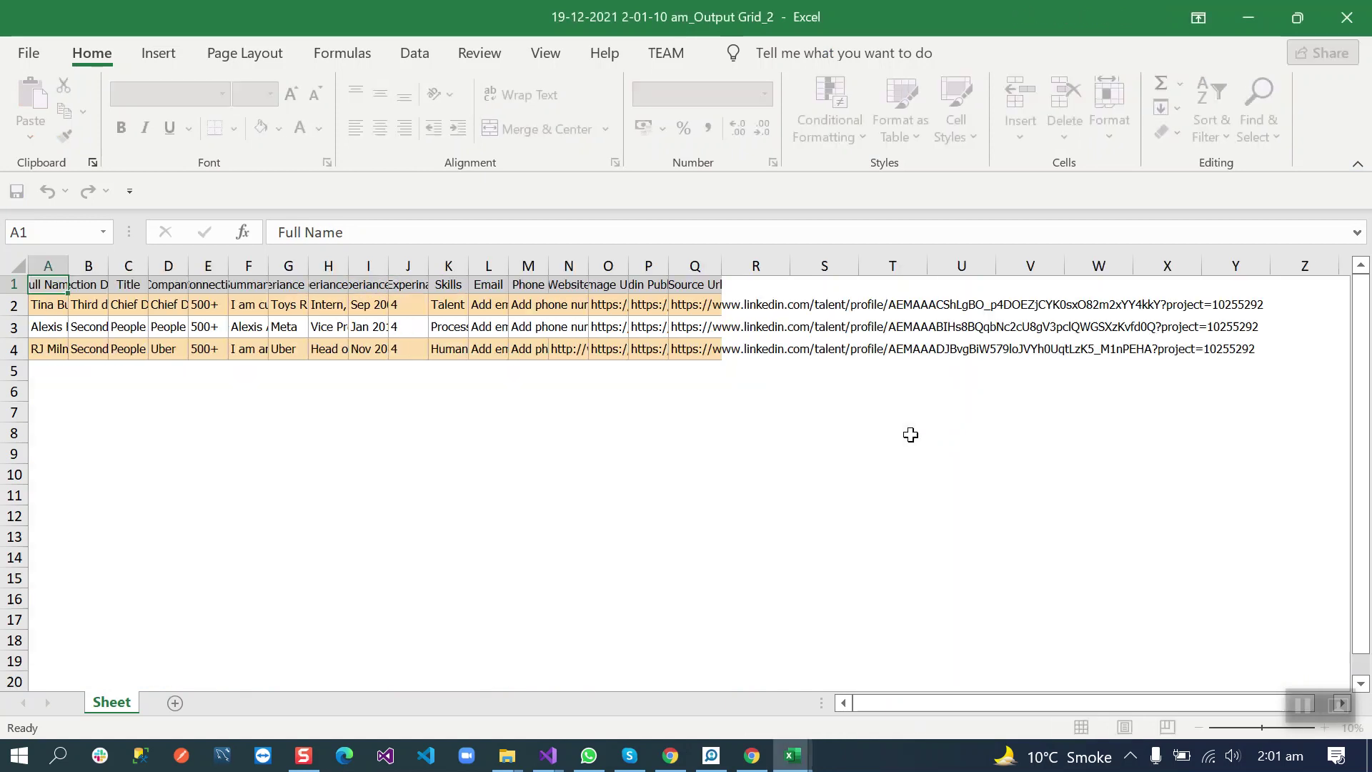
Step: Auto-fit all worksheet columns in Excel, then minimize both workbooks
{"action": "left_click", "coordinate": [21, 260]}
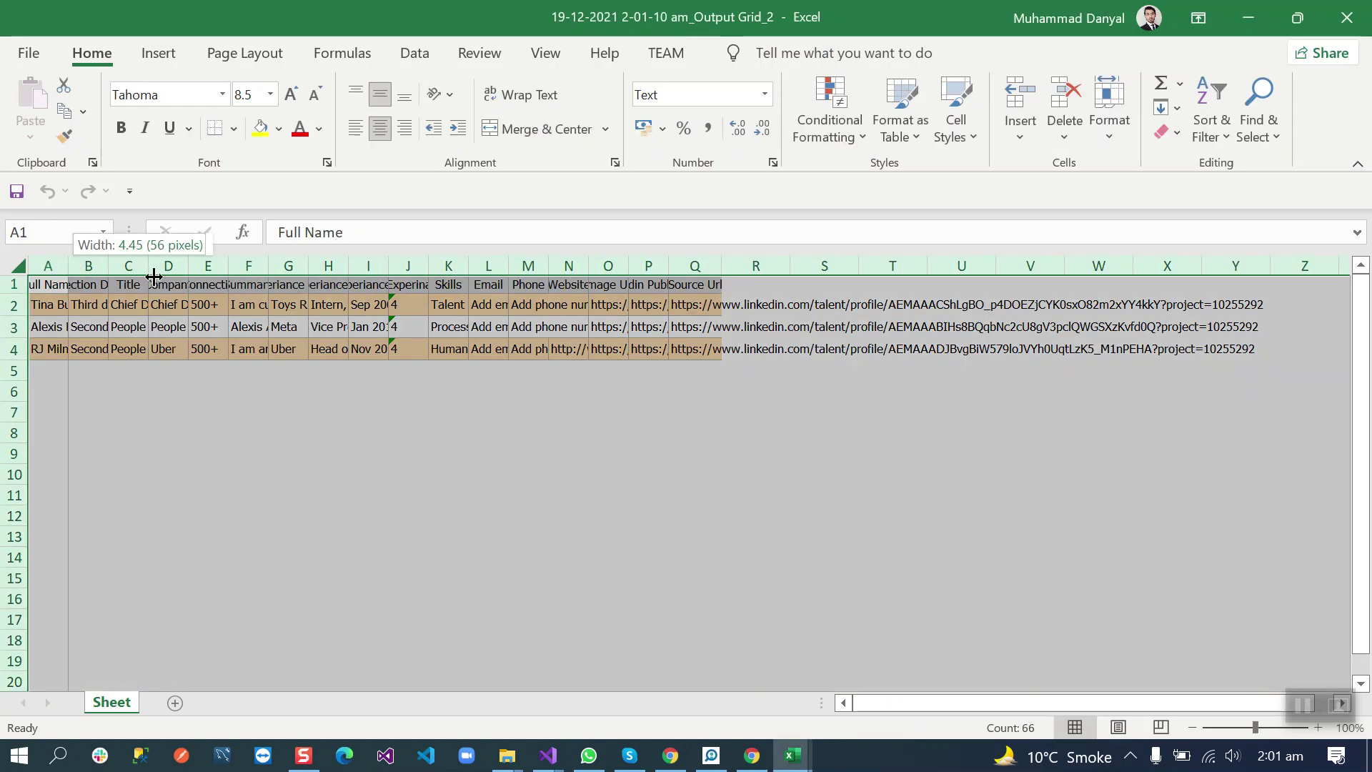
{"action": "double_click", "coordinate": [68, 266]}
{"action": "left_click", "coordinate": [138, 377]}
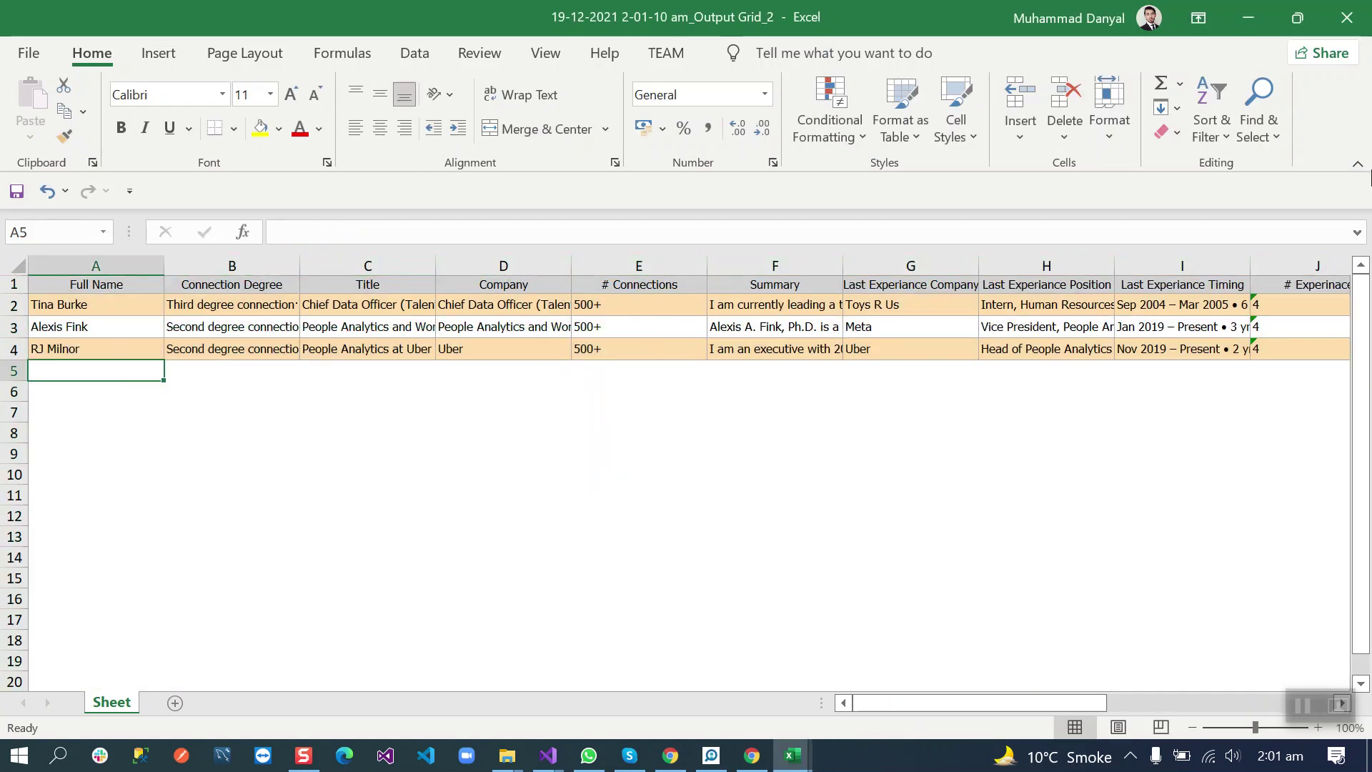
{"action": "left_click", "coordinate": [1236, 22]}
{"action": "left_click", "coordinate": [1235, 19]}
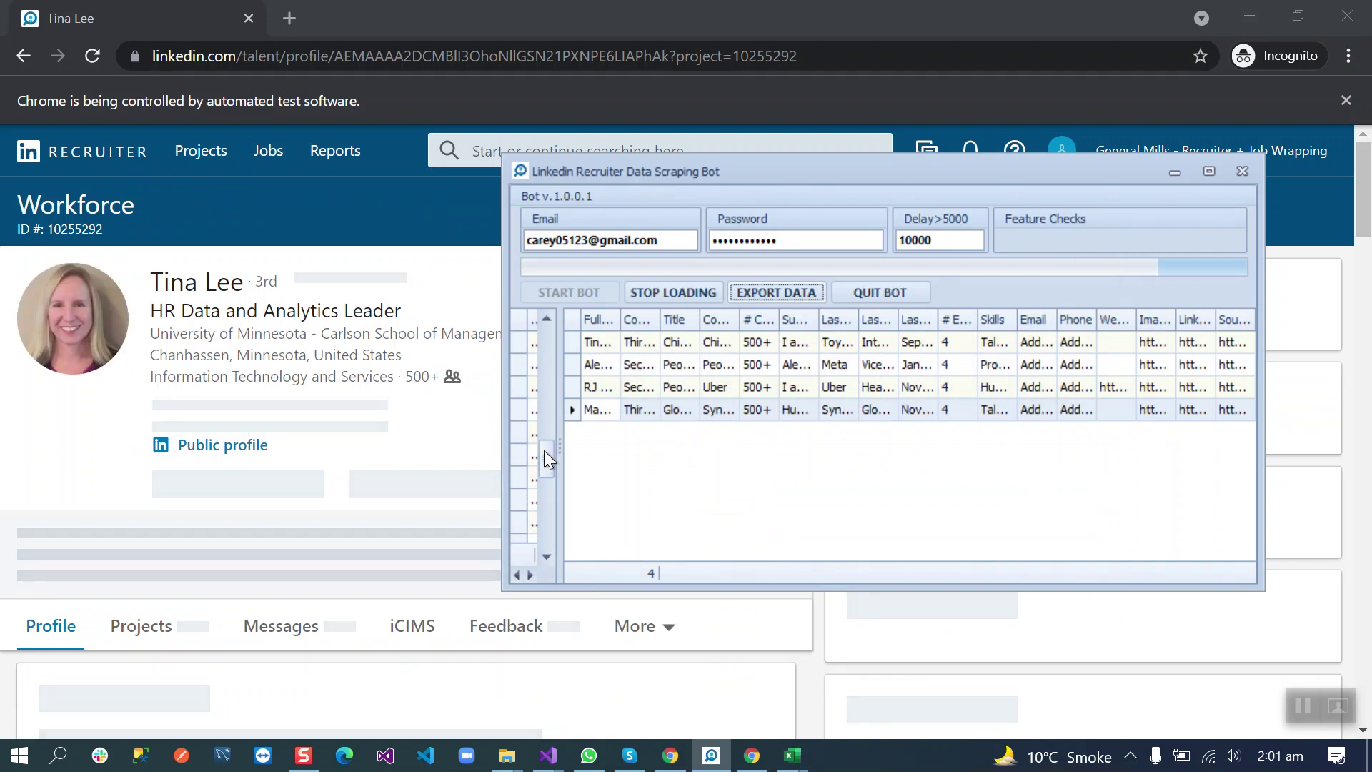
Step: Drag the splitter right to widen the Profile Urls panel beside the grid
{"action": "left_click_drag", "start_coordinate": [560, 452], "coordinate": [640, 453]}
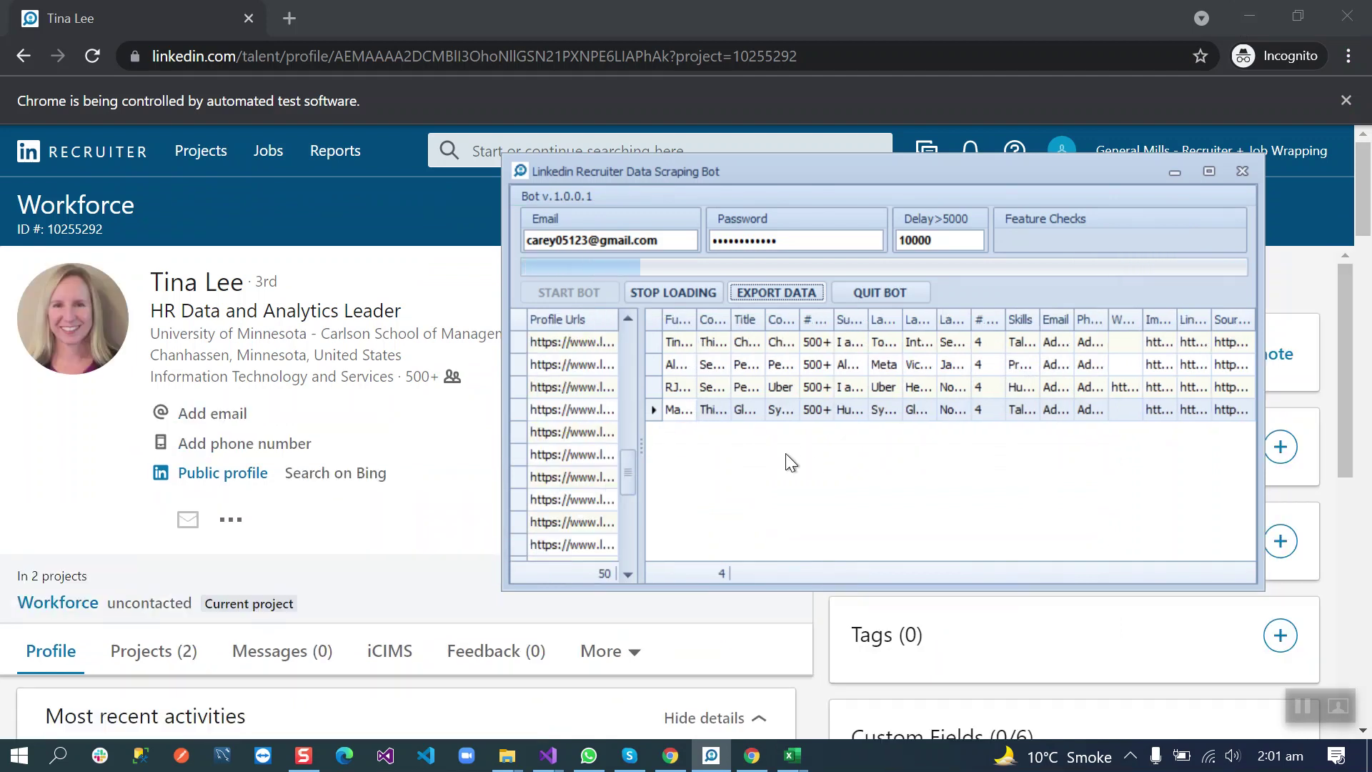